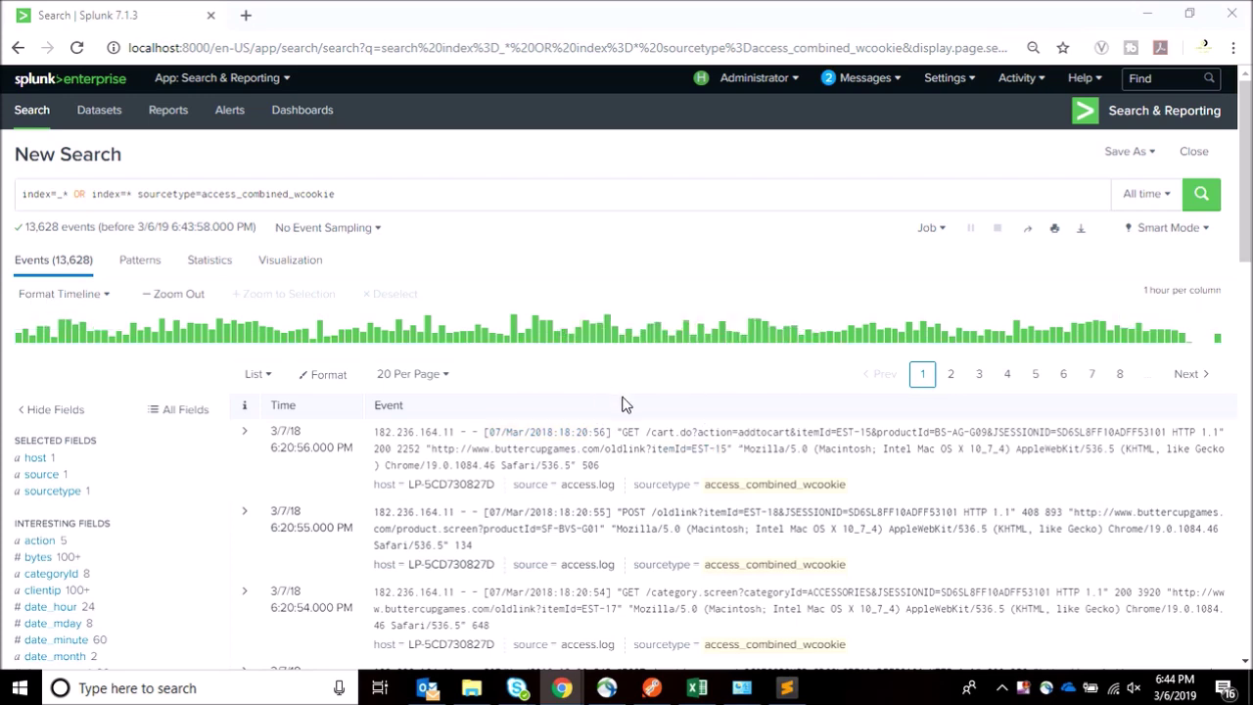
Expand the details of the 6:20:55 event in the search results
scroll(563, 421, "down", 6)
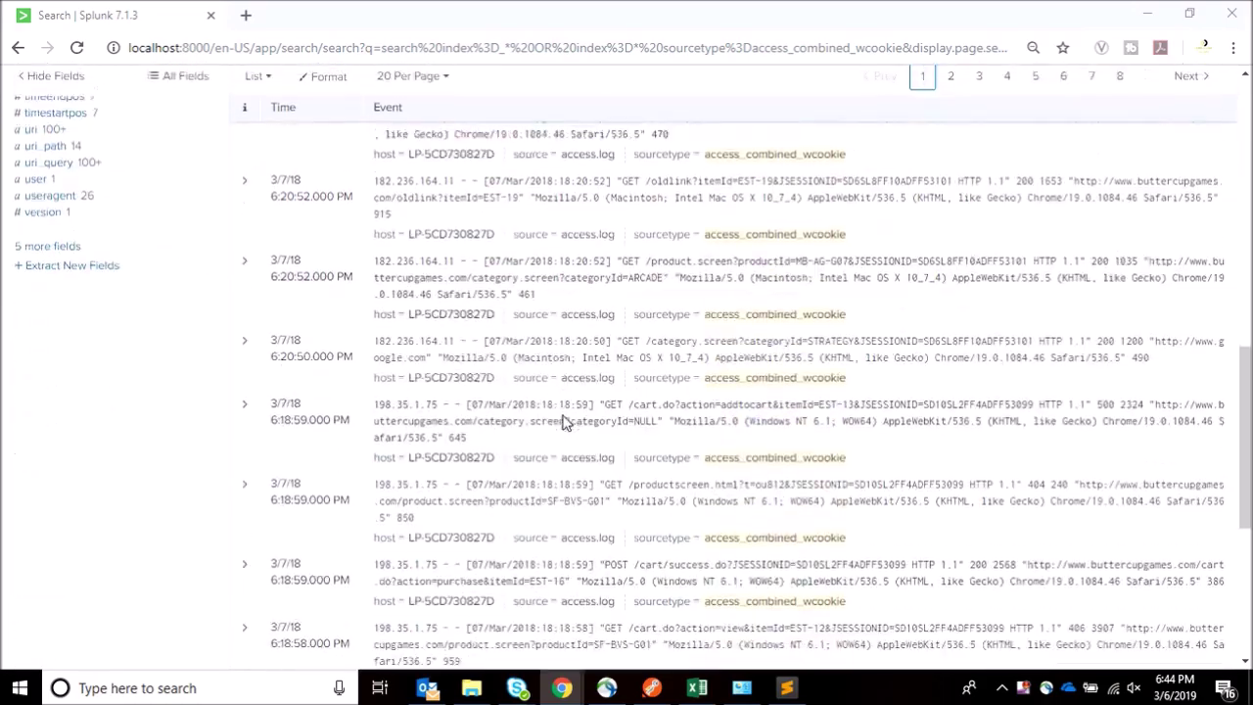
scroll(563, 421, "up", 6)
scroll(563, 421, "down", 5)
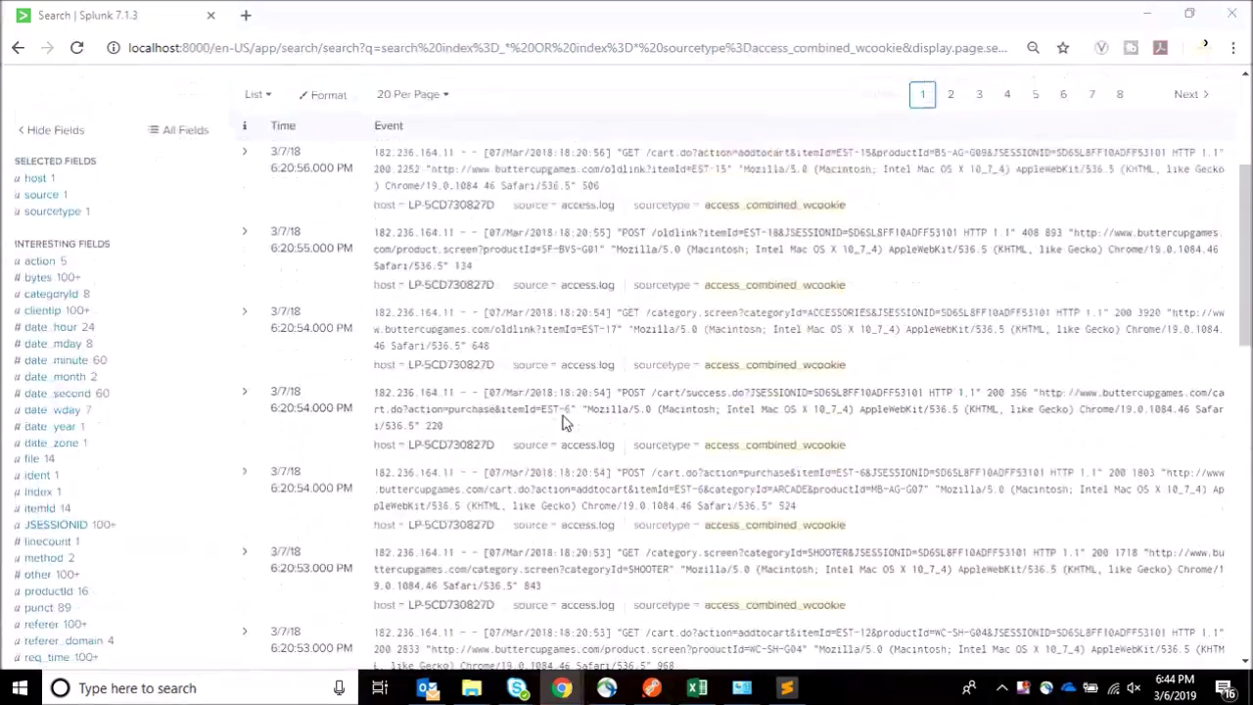
scroll(563, 421, "down", 1)
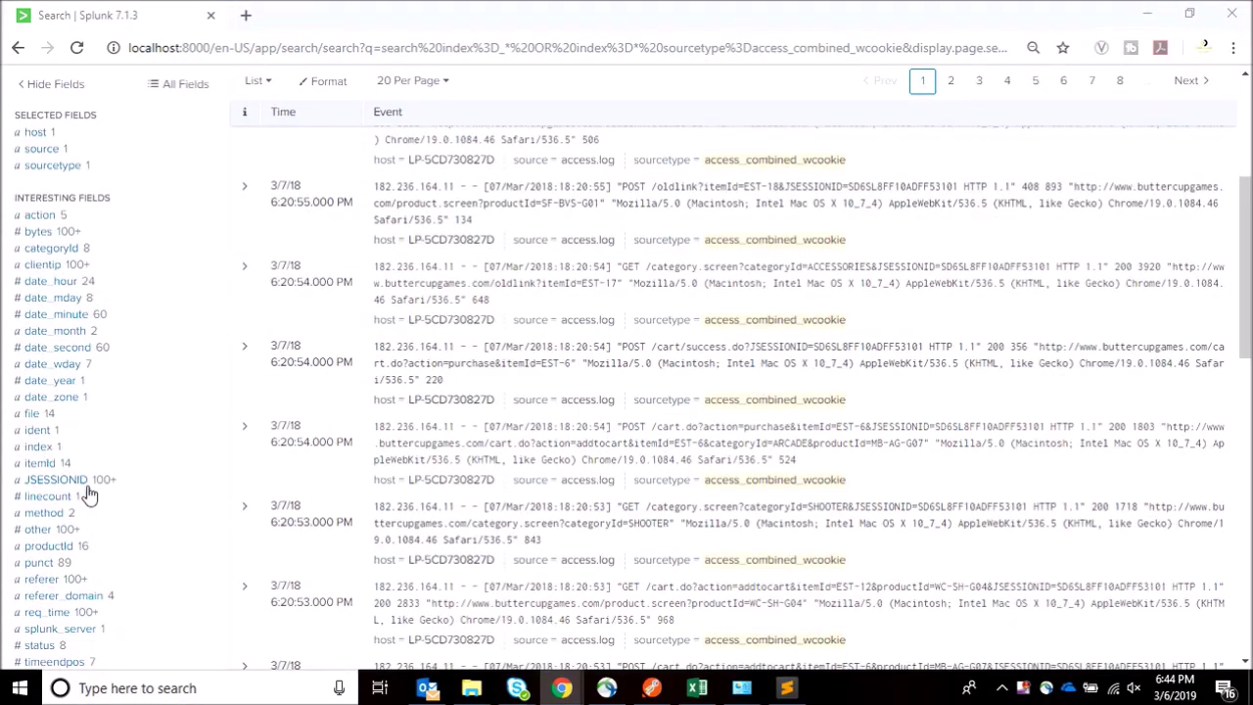
scroll(405, 349, "up", 3)
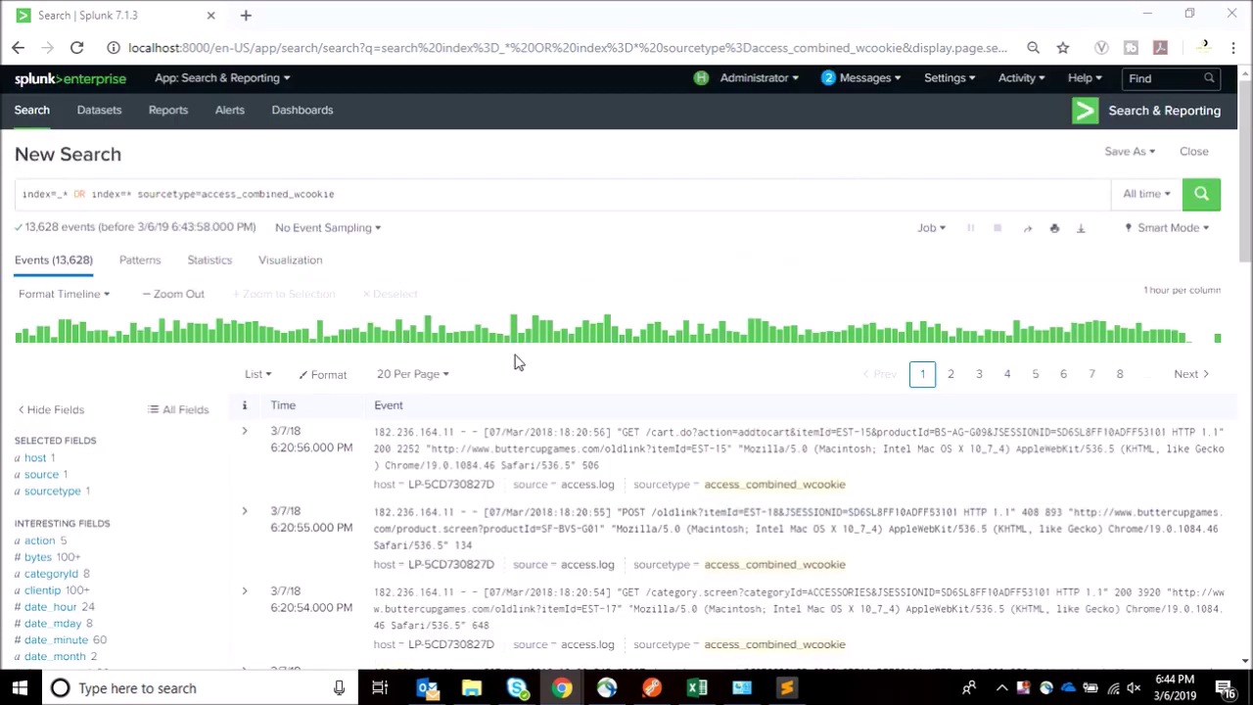
scroll(521, 486, "down", 3)
scroll(521, 486, "up", 4)
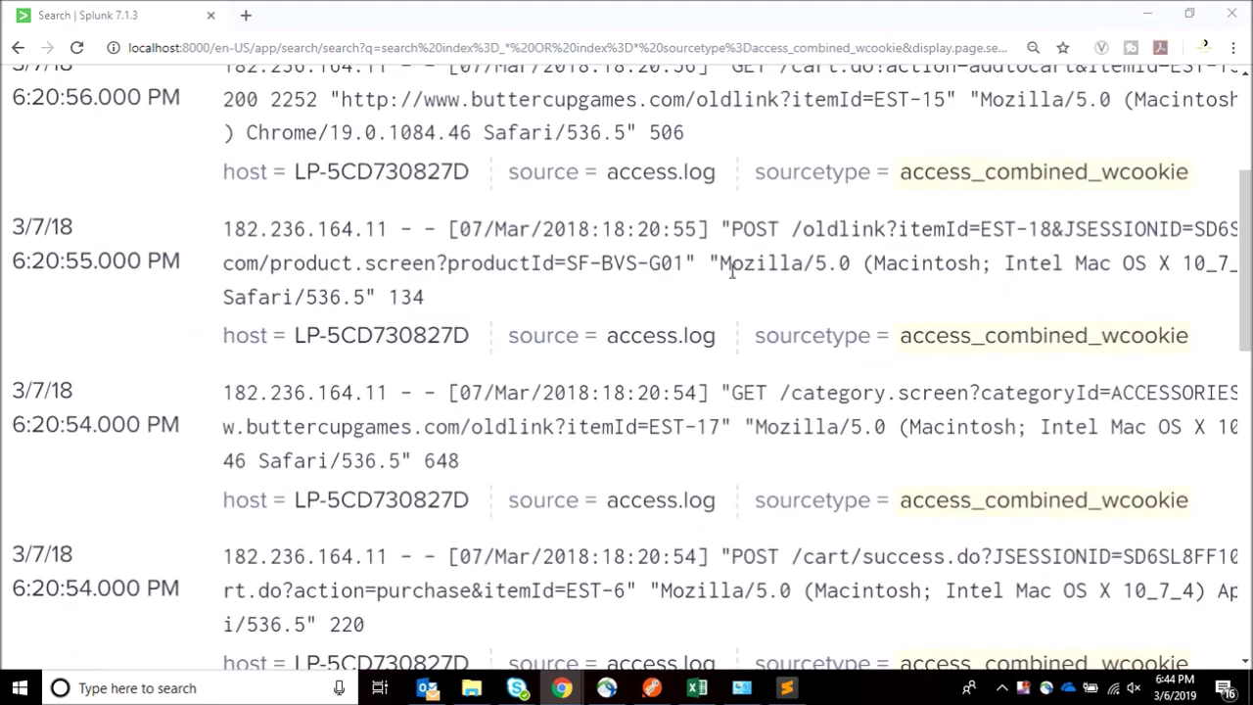
double_click(663, 264)
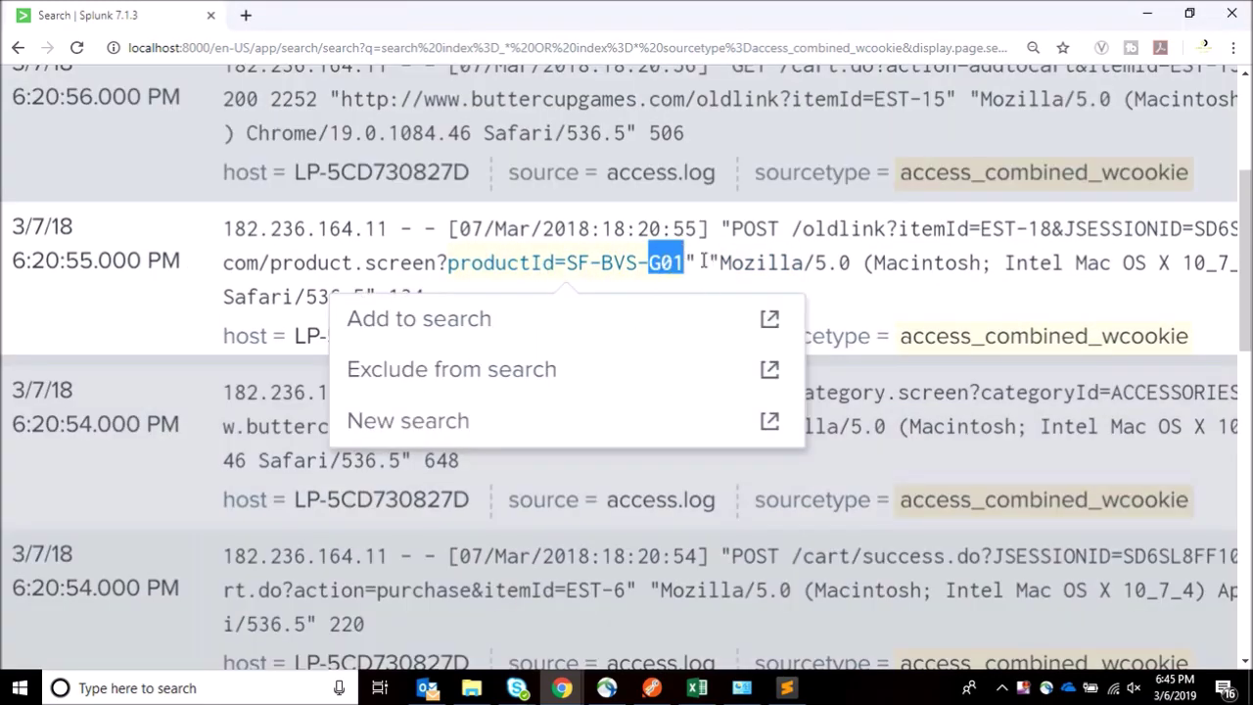
key("ctrl+minus")
key("ctrl+minus")
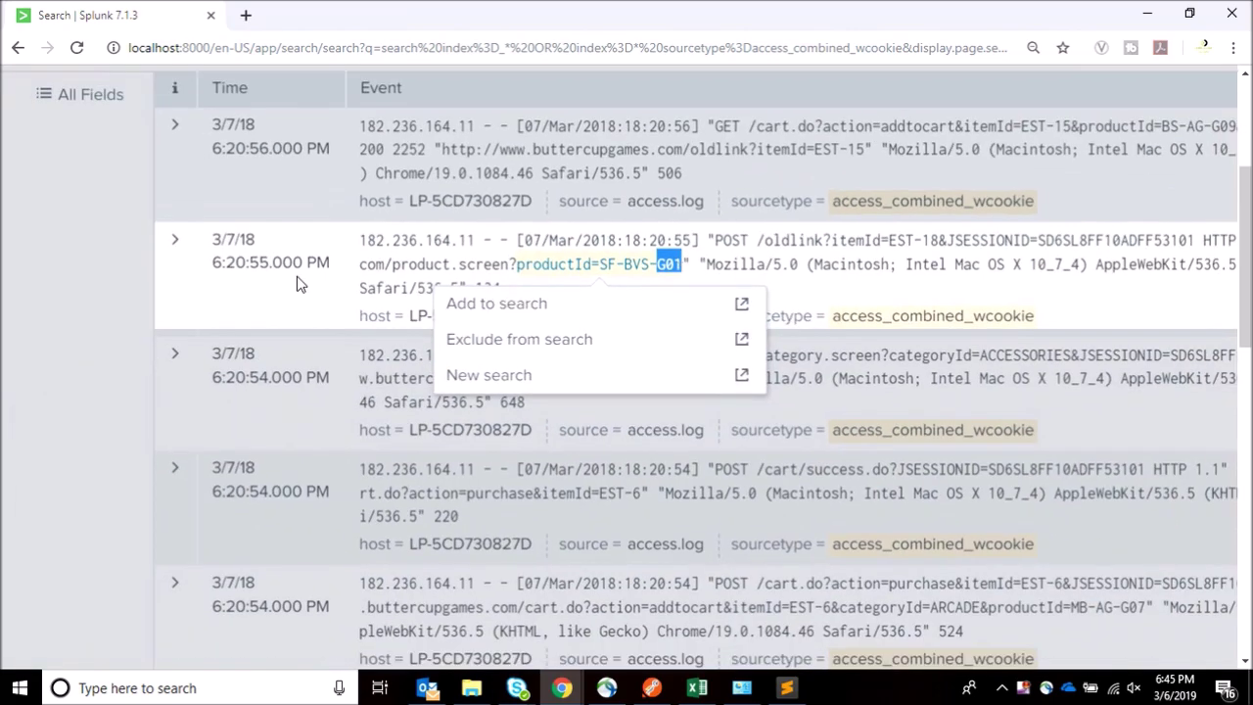
left_click(176, 282)
Start a regex field extraction from this event, marking G01 as product_type
left_click(414, 337)
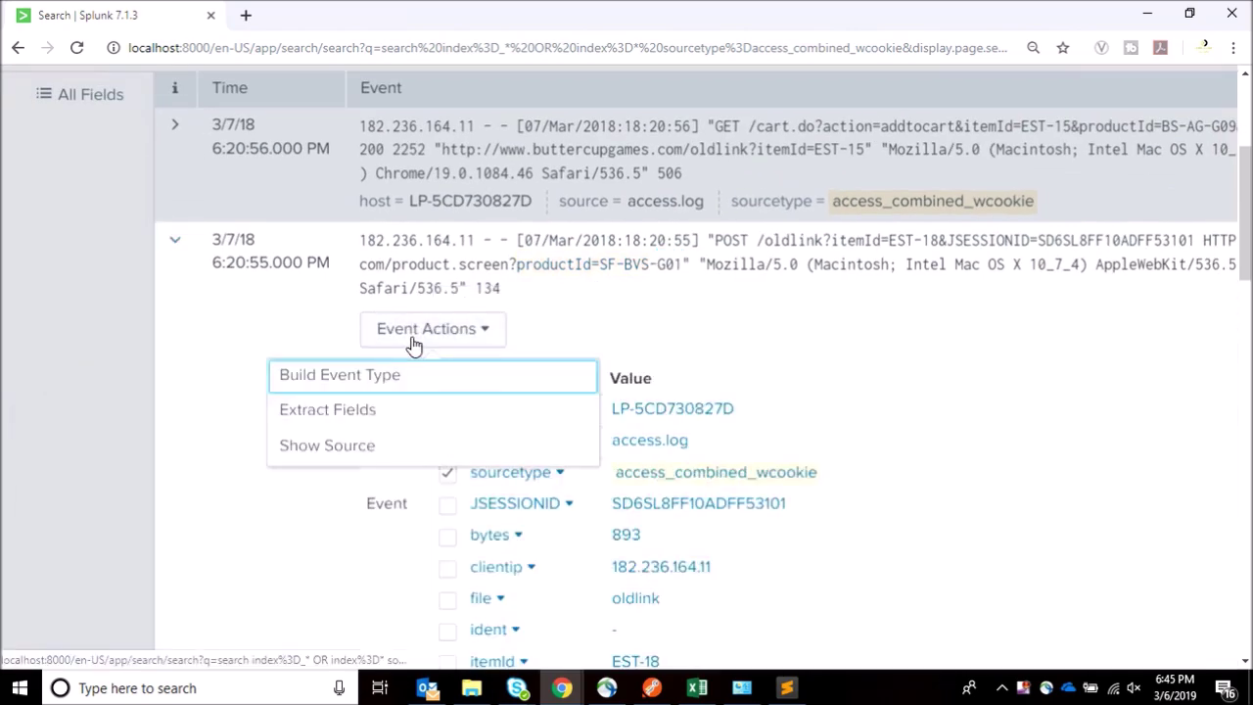
left_click(369, 410)
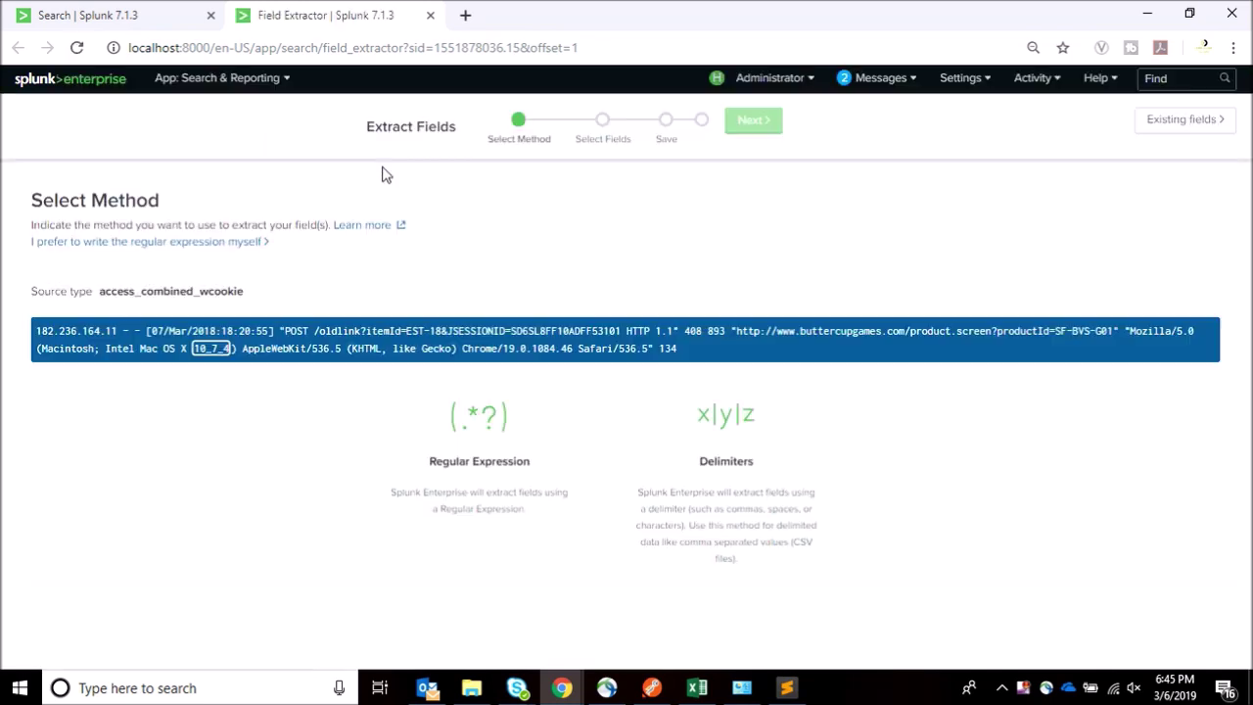
left_click(479, 431)
left_click(773, 120)
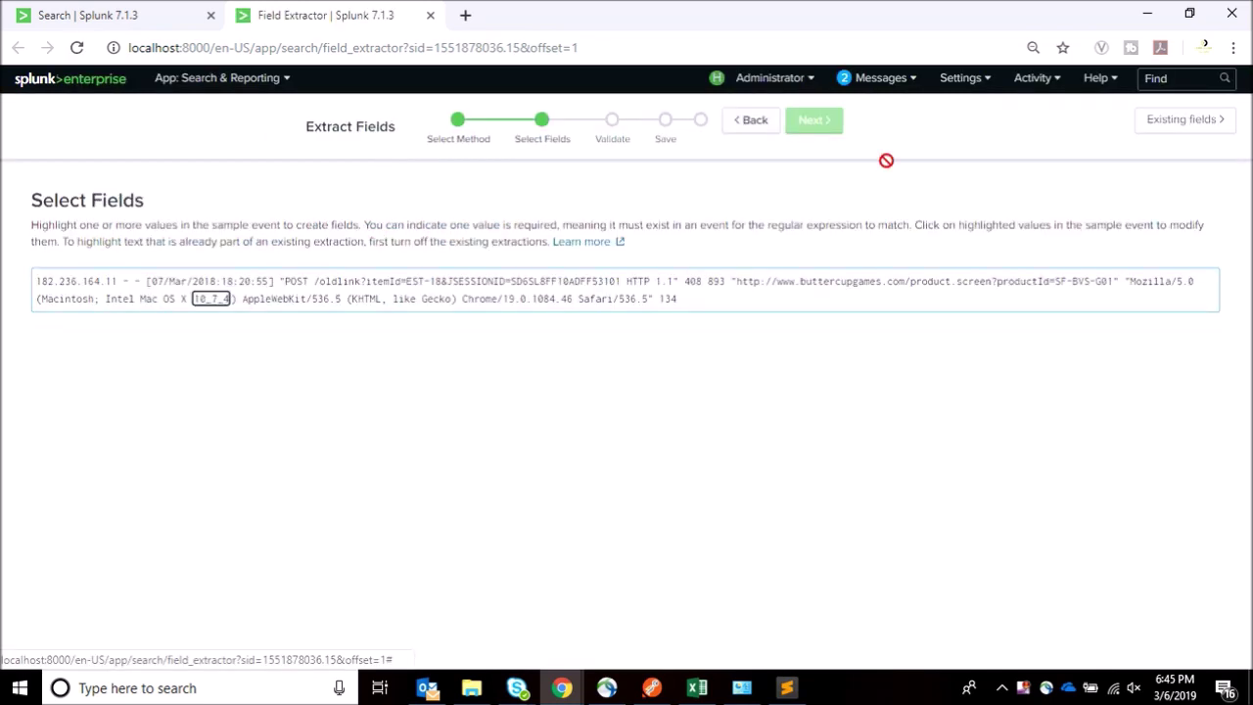
double_click(1103, 282)
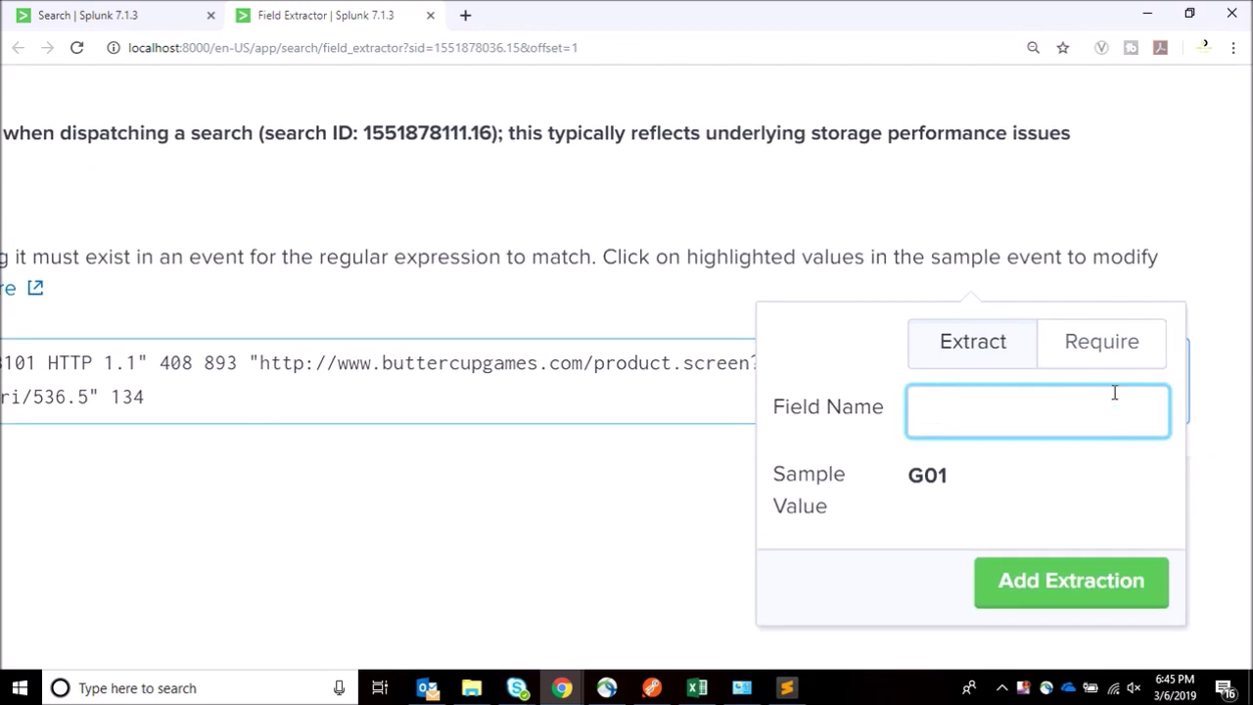
type("product_type")
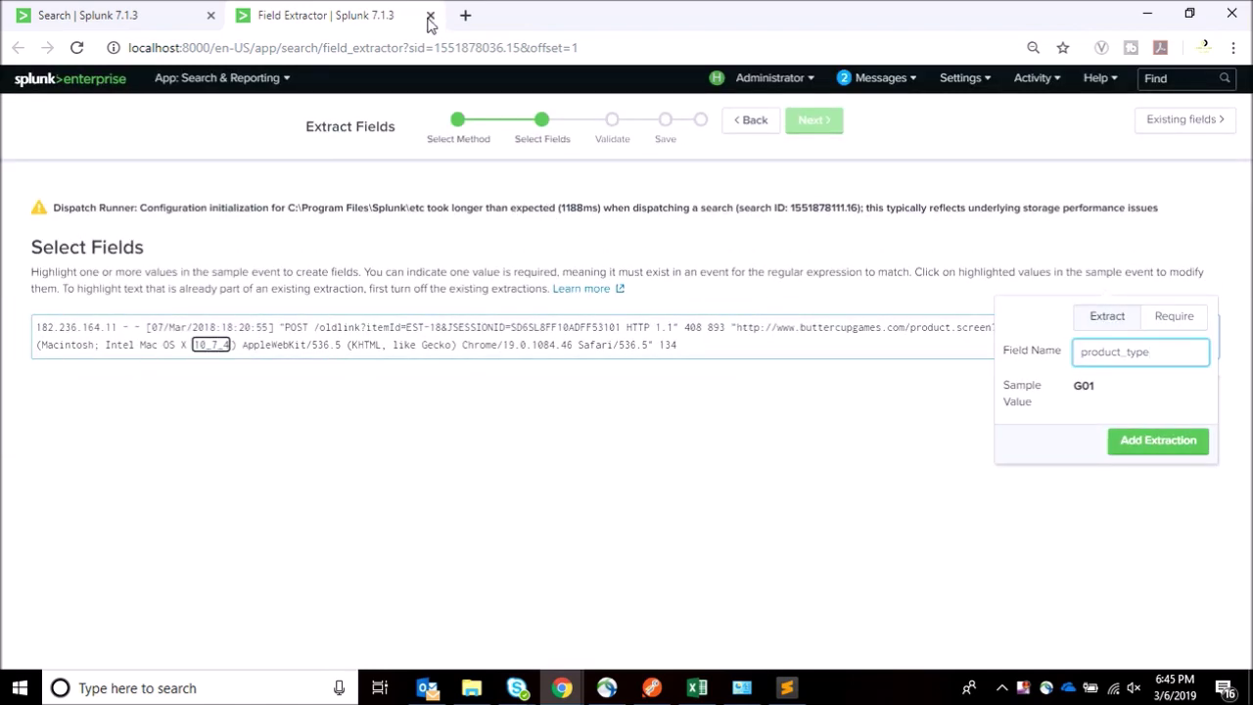
Abandon the extractor, copy the 6:20:55 event's raw text, and go to regex101.com in a new tab
left_click(429, 16)
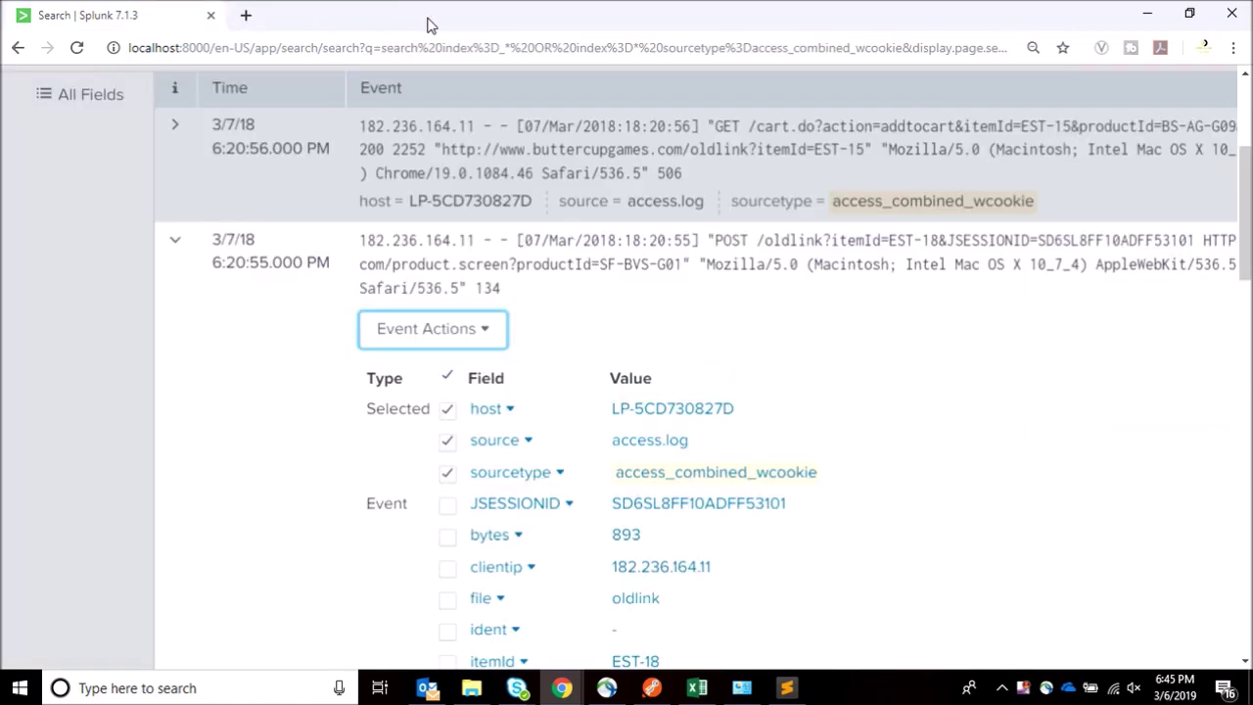
key("ctrl+minus")
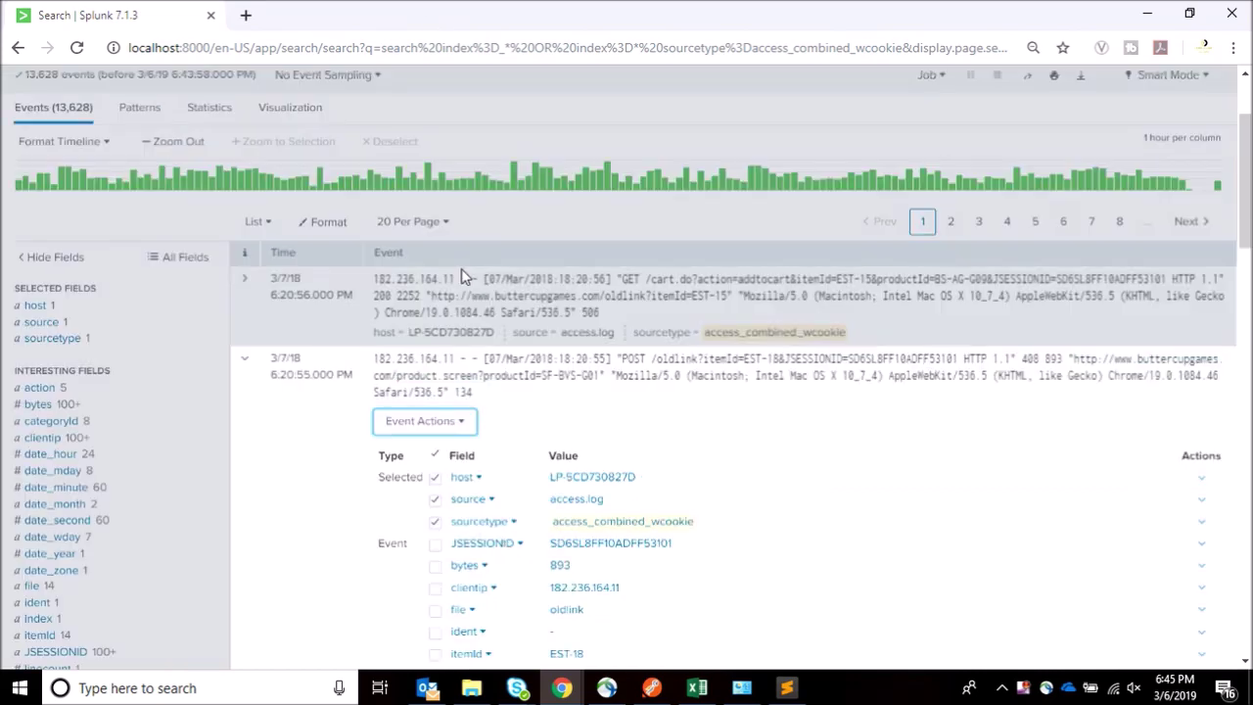
left_click(242, 377)
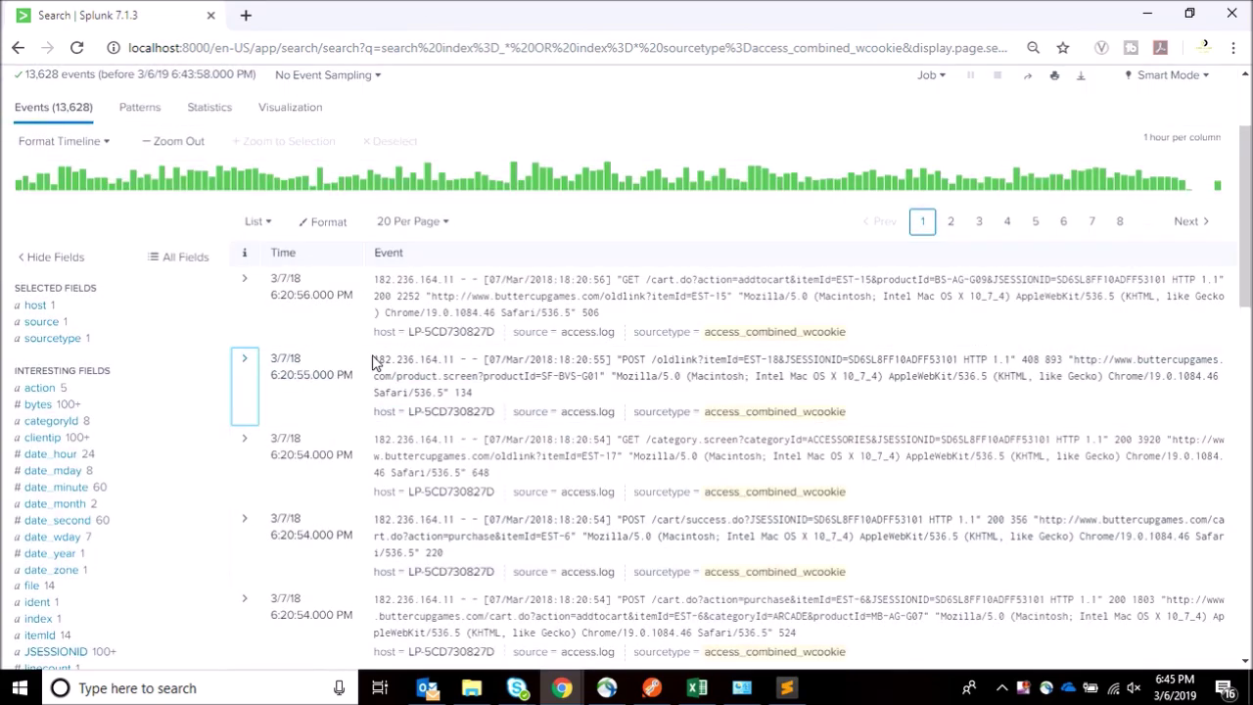
left_click_drag(373, 359, 492, 399)
key("ctrl+c")
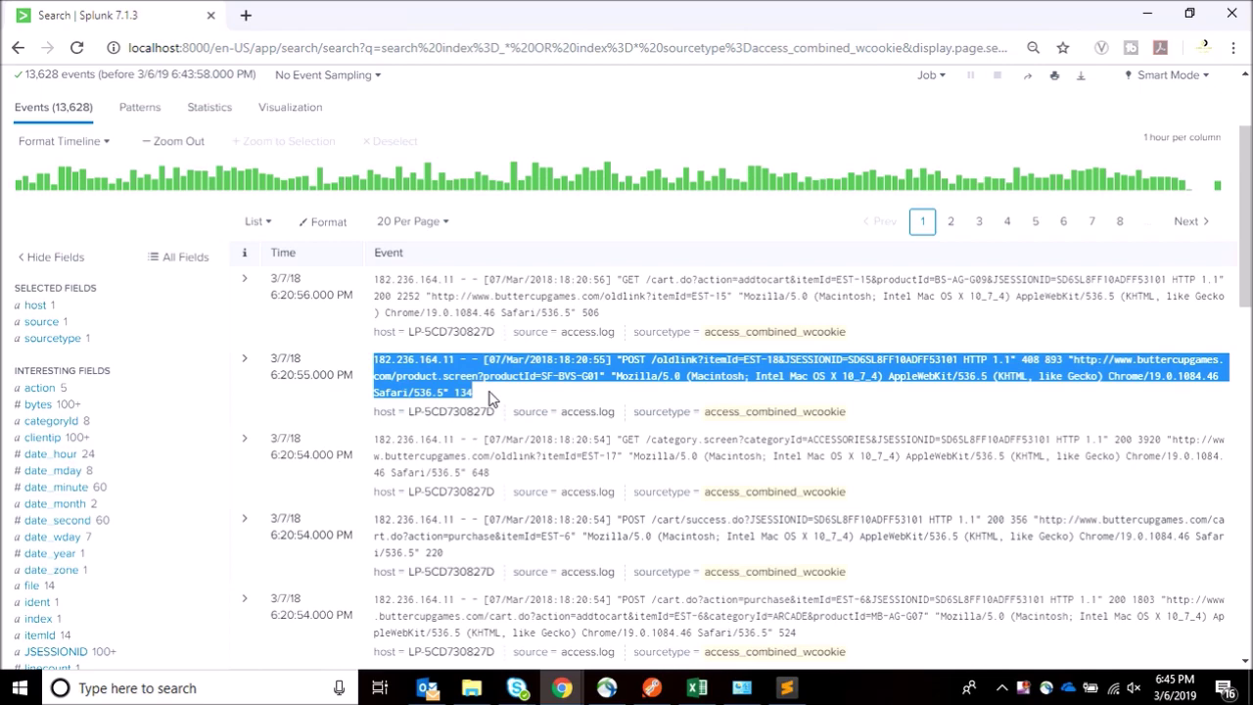
left_click(251, 16)
type("regex101.com")
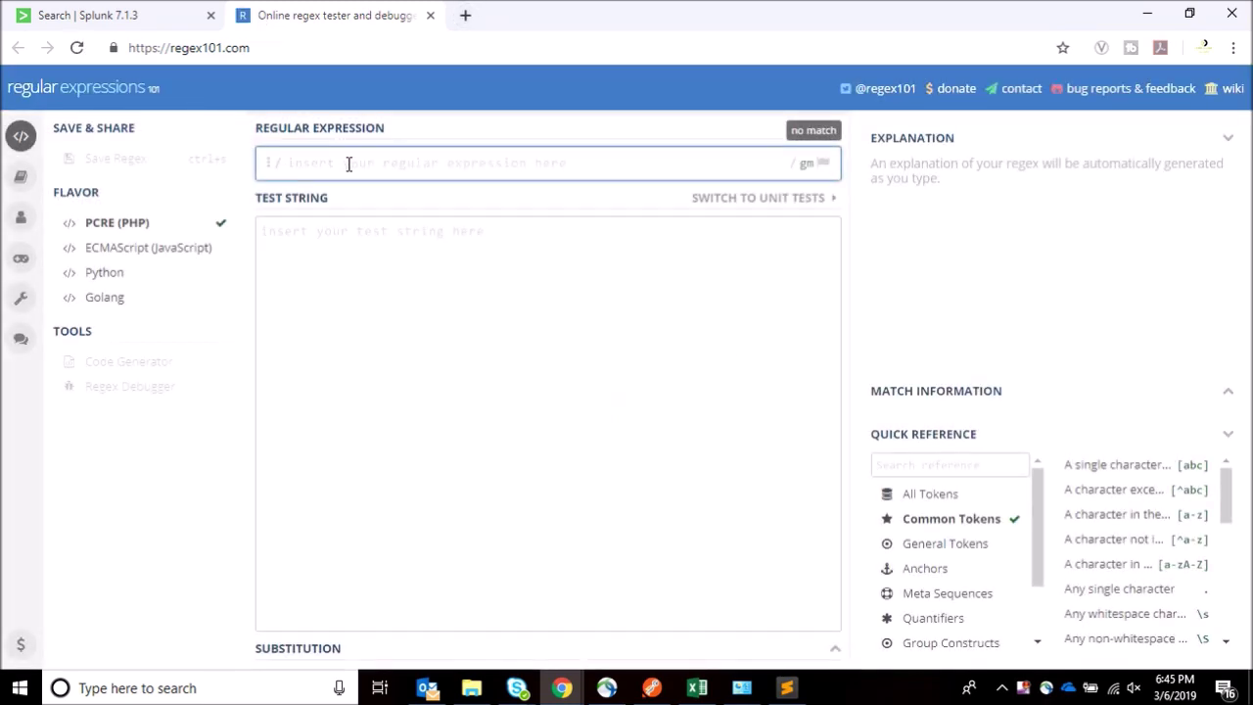
Paste the copied 6:20:55 access-log event into regex101's Test String box
left_click(422, 249)
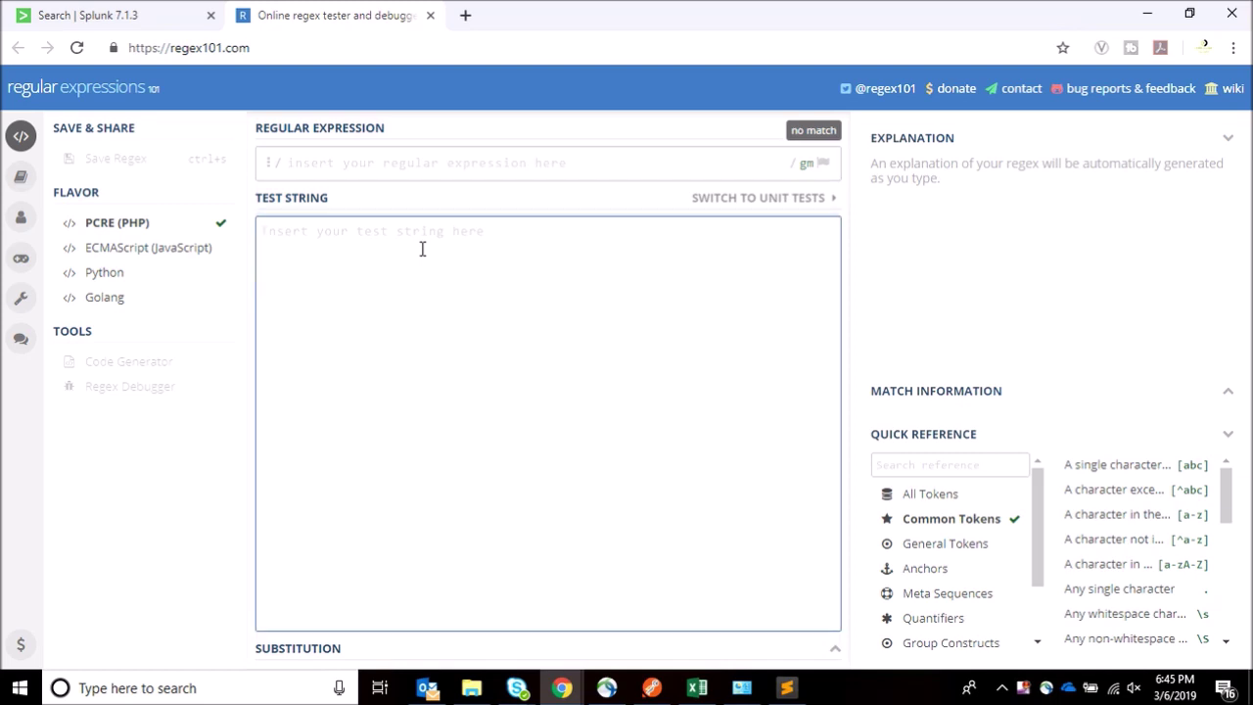
key("ctrl+v")
left_click(434, 162)
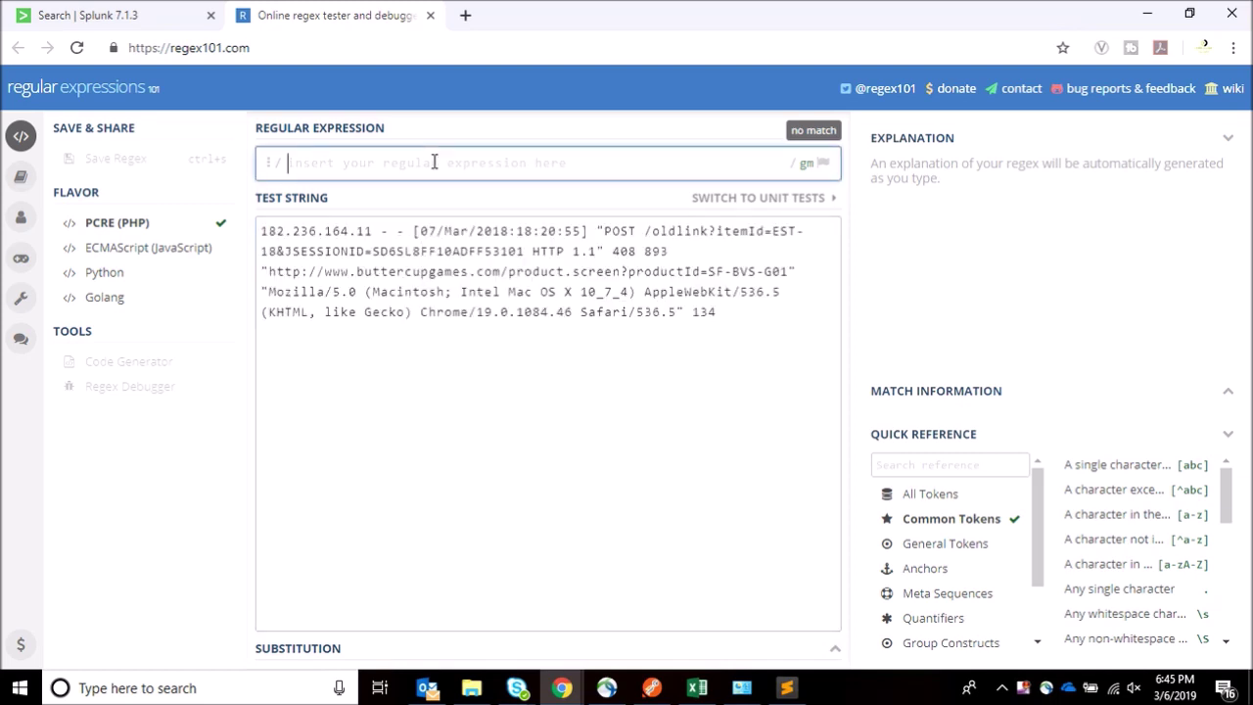
double_click(770, 272)
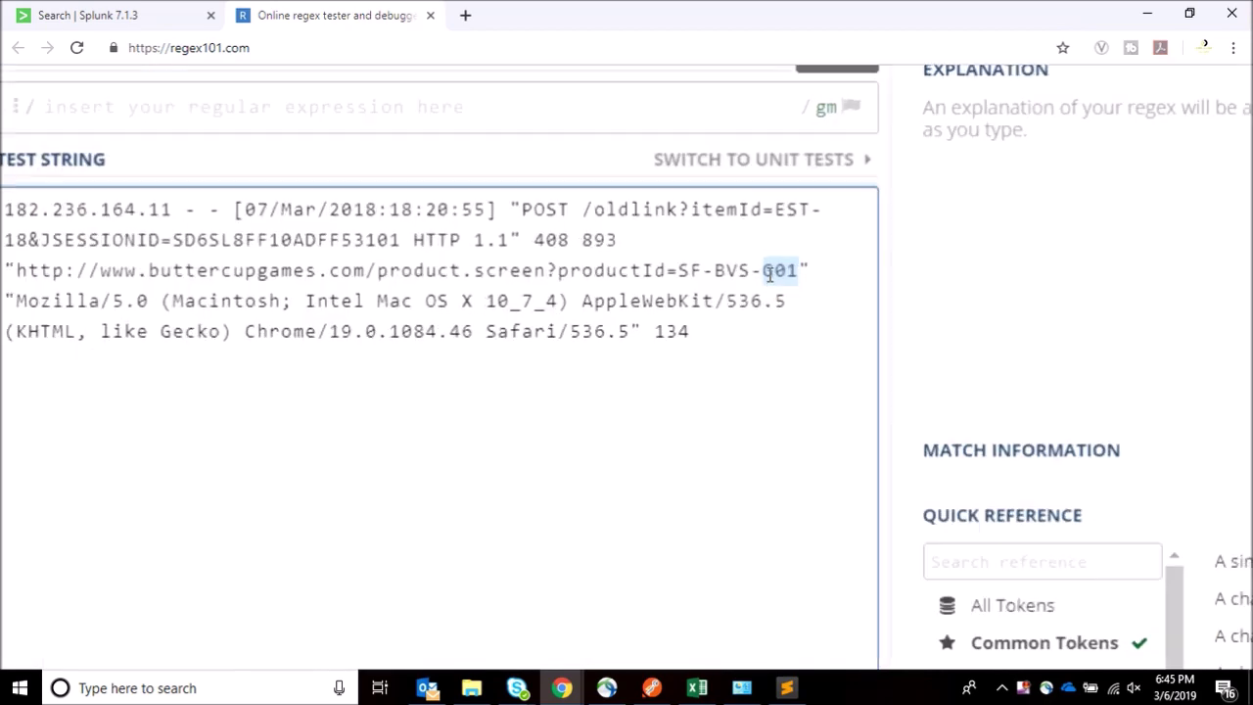
scroll(770, 275, "left", 3)
left_click(819, 272)
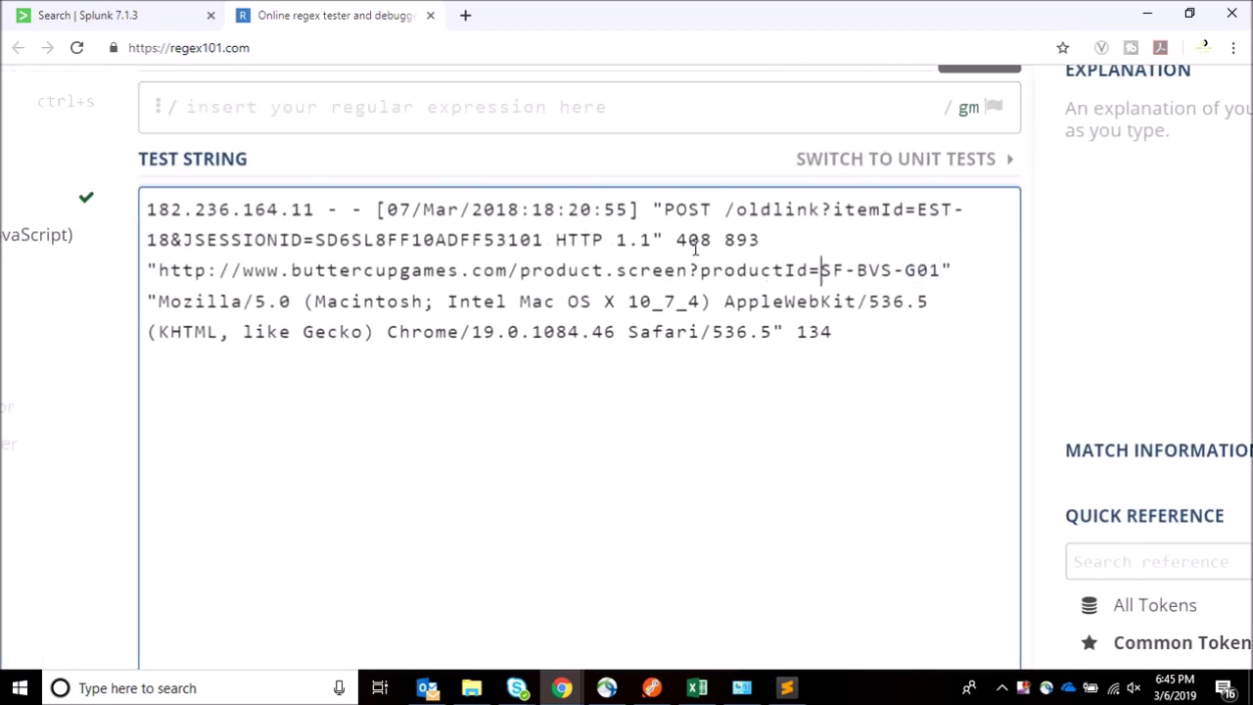
left_click(278, 121)
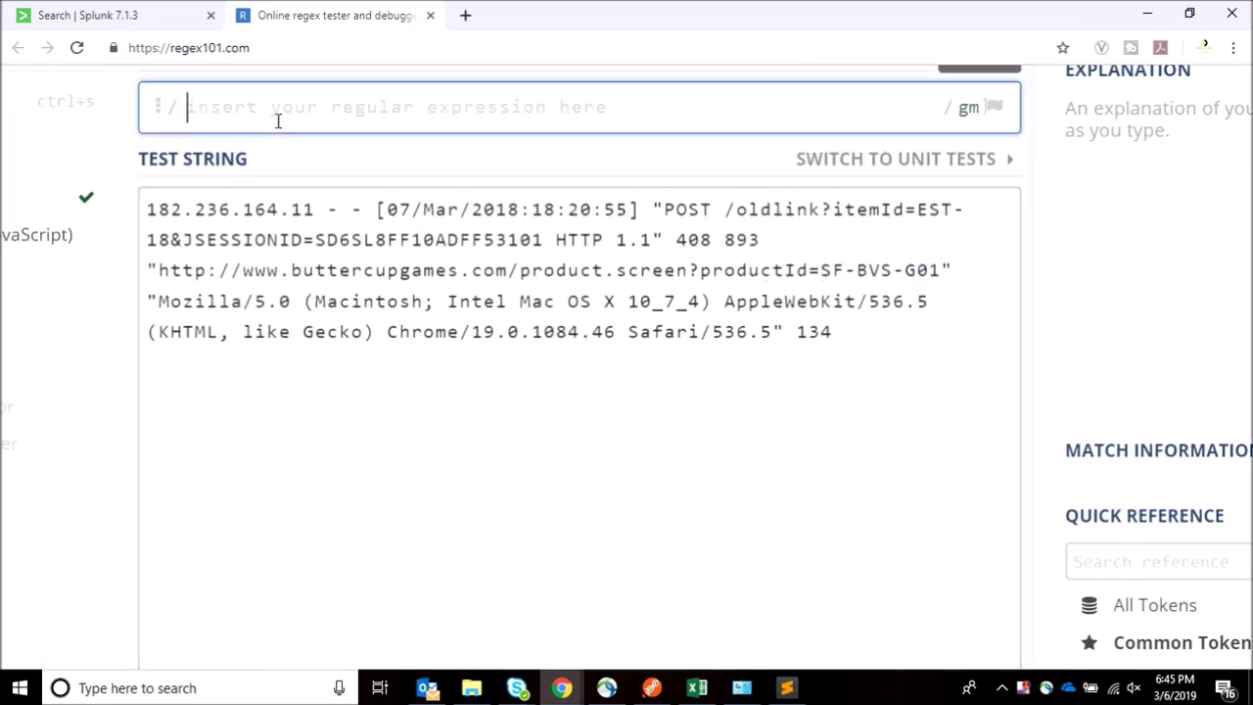
Enter the regex ^.+\?.+\-(?P<product_type>\w+)" so it captures G01 as product_type
type("^")
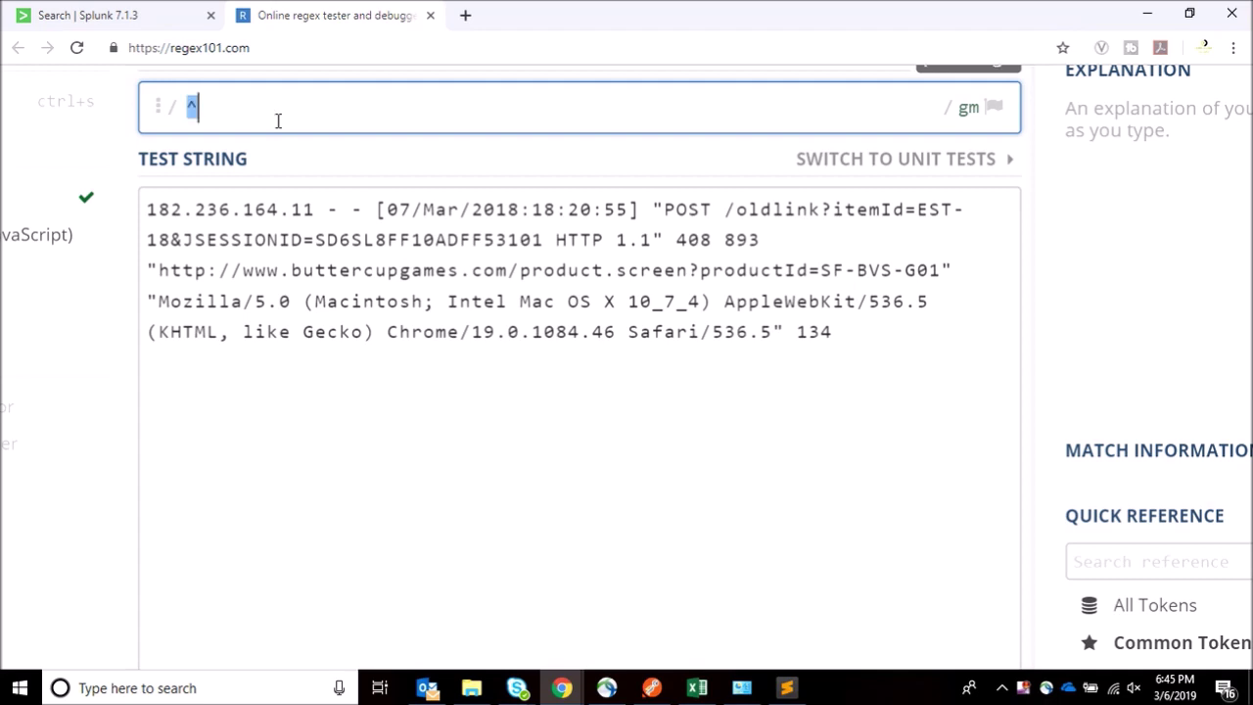
type(".+")
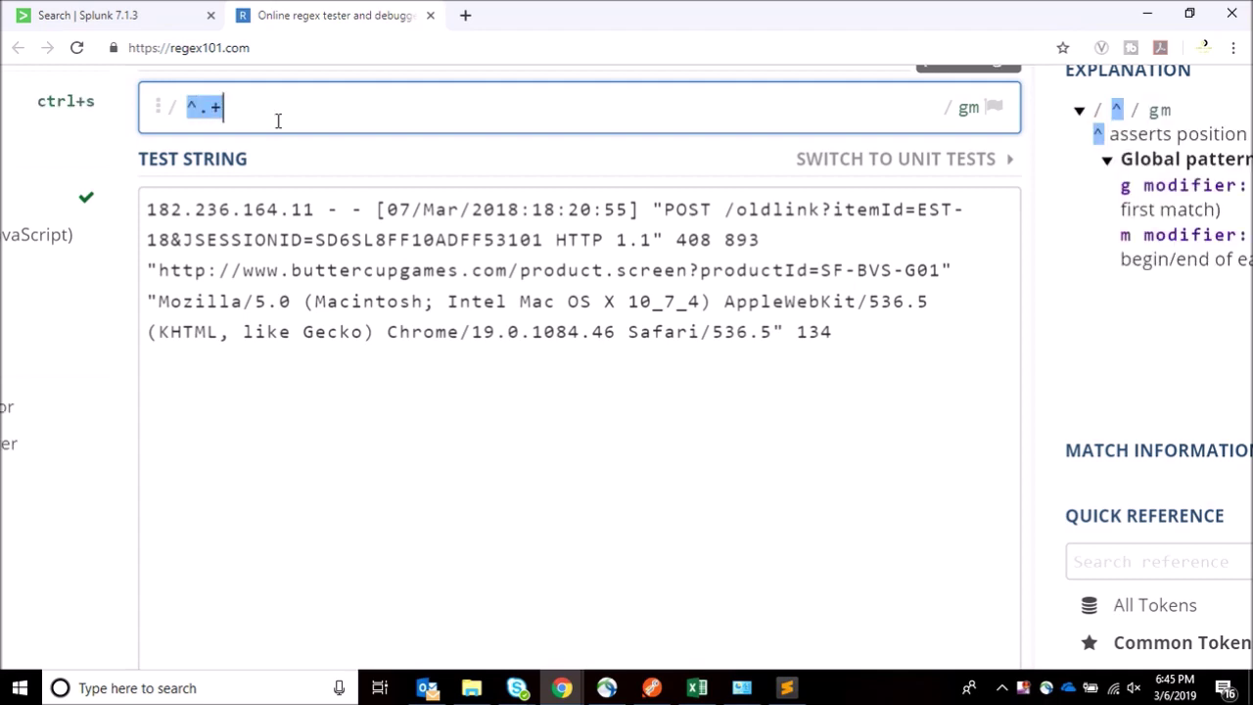
type("\\?")
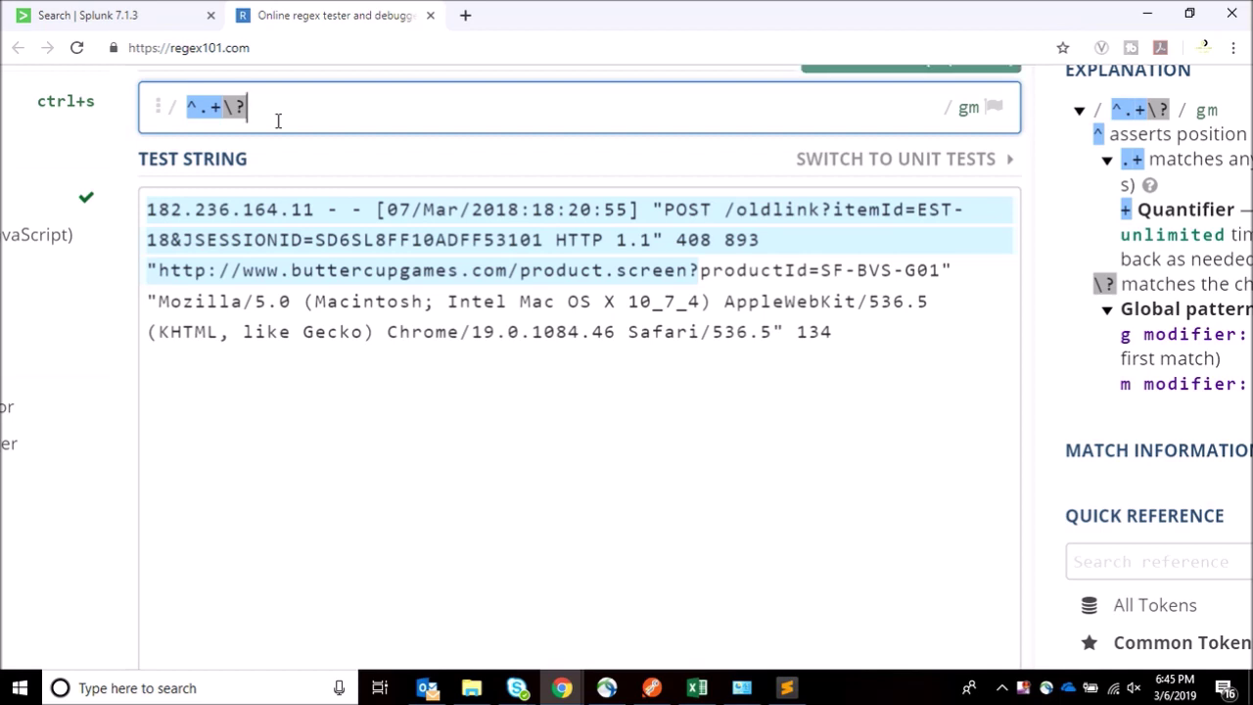
type(".+\\-")
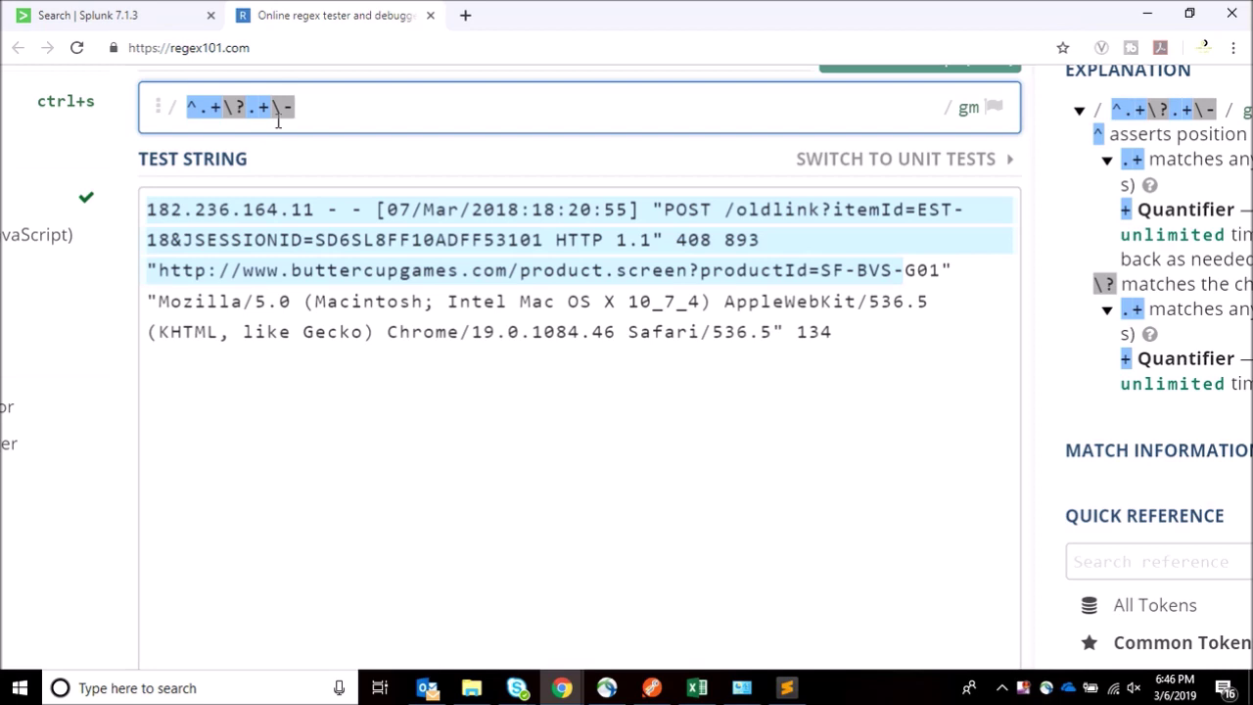
type("(<>")
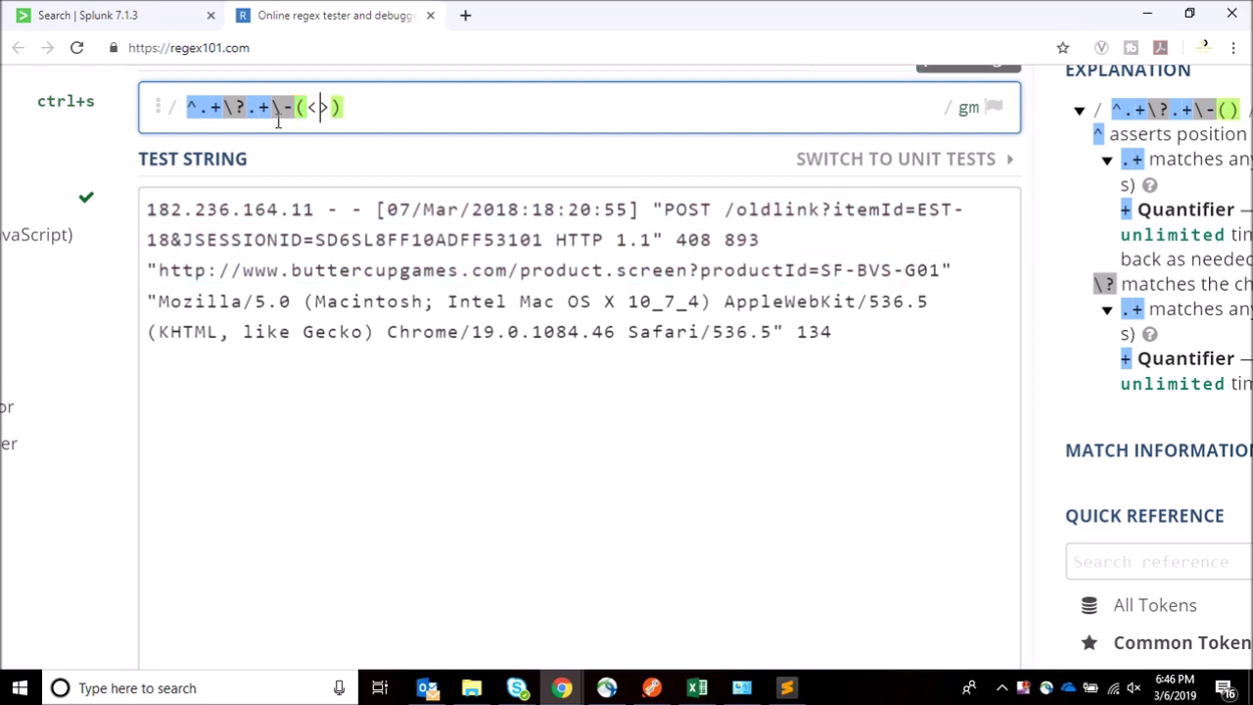
key("Left")
type("?")
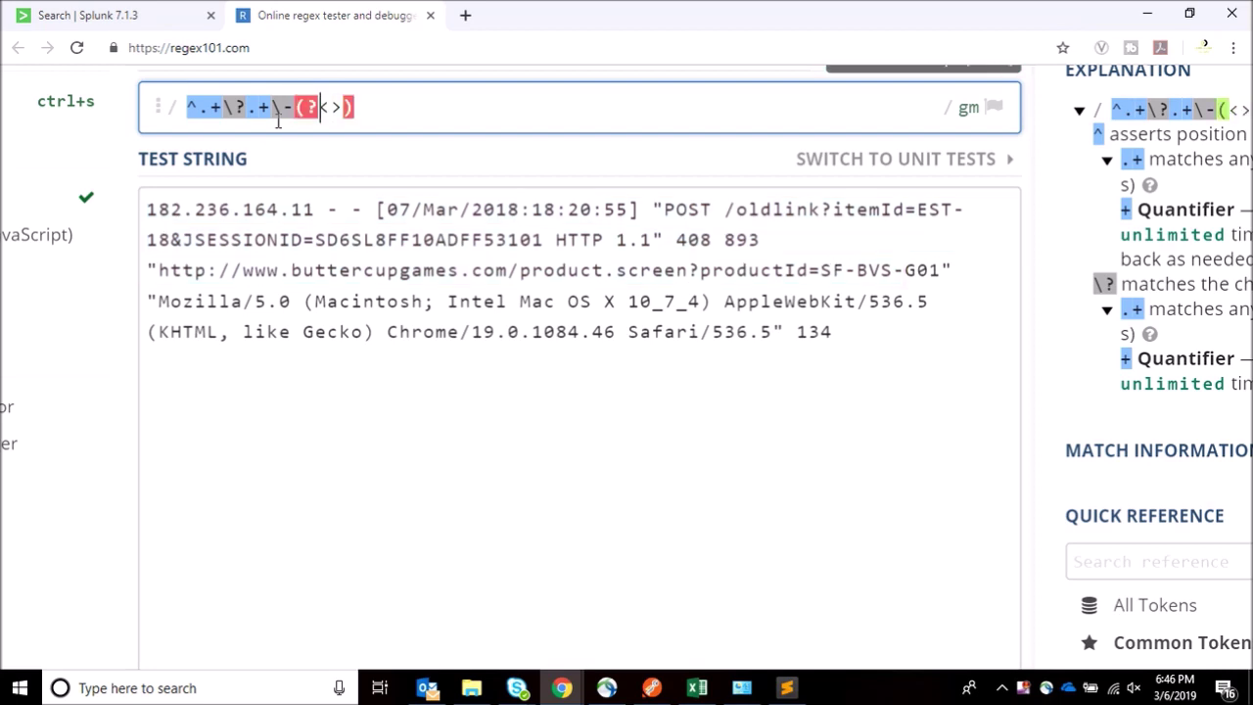
type("P")
key("Right")
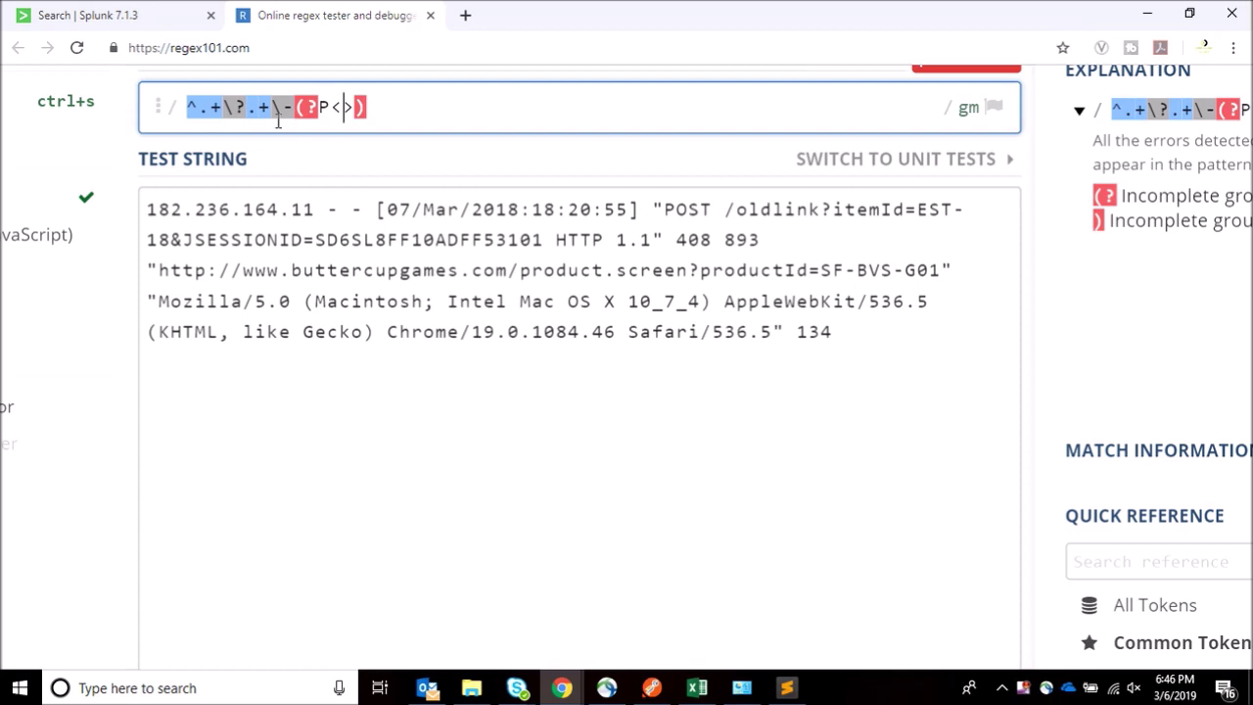
type("product_")
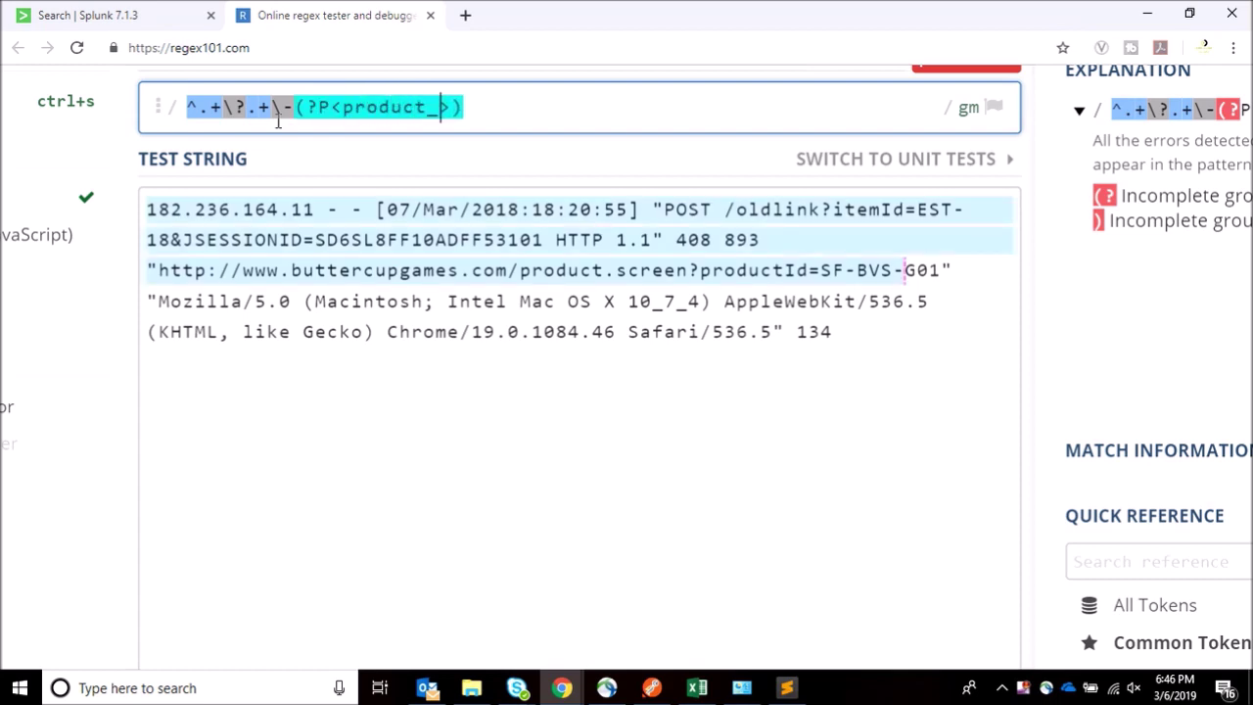
type("type")
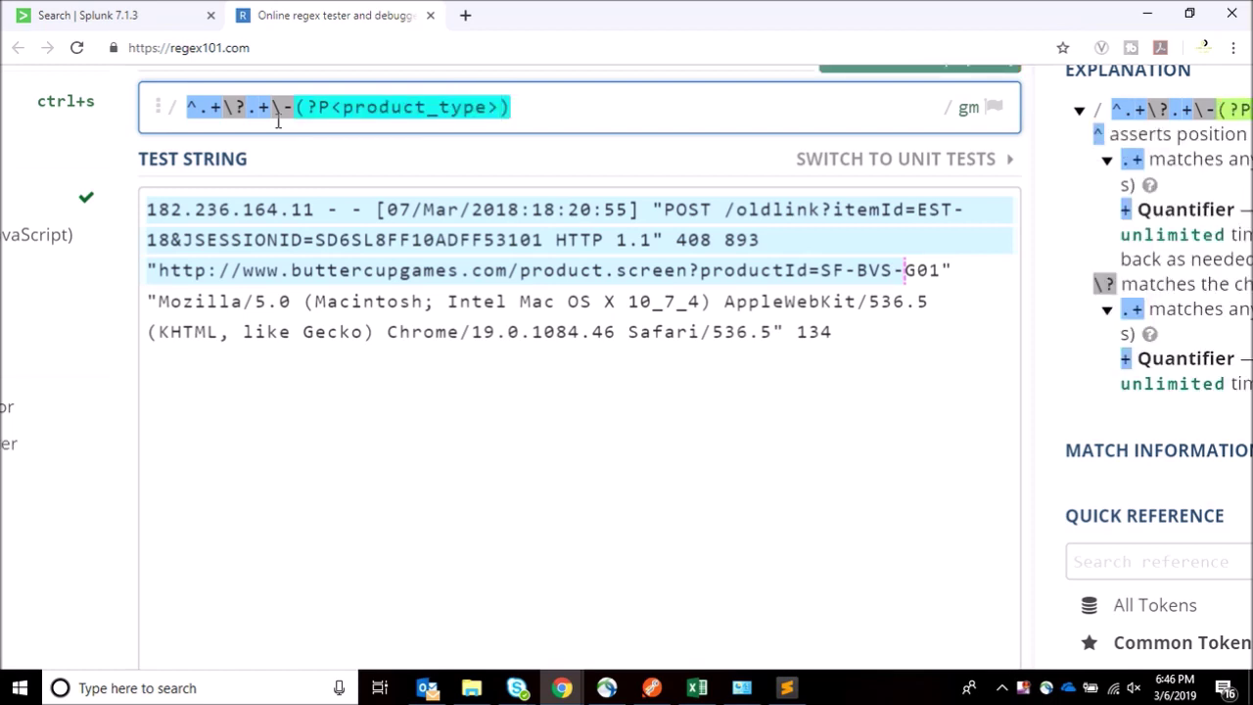
key("Right")
type("\\w+)")
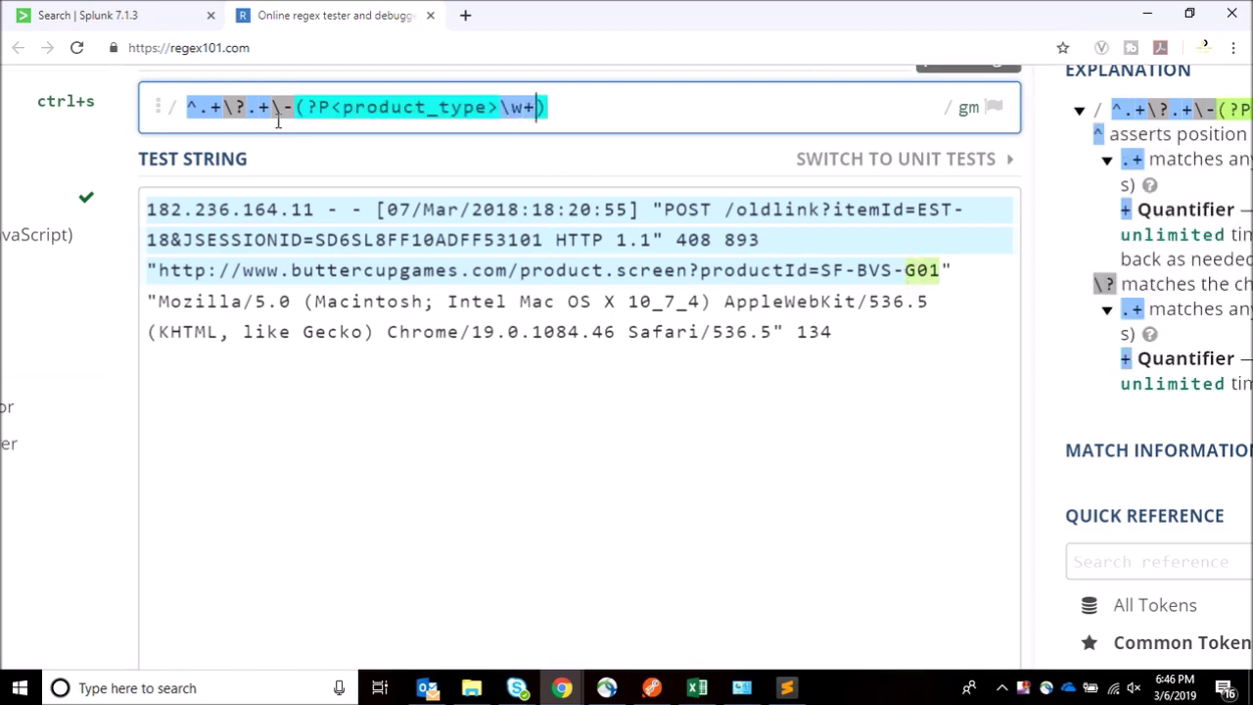
type("\"")
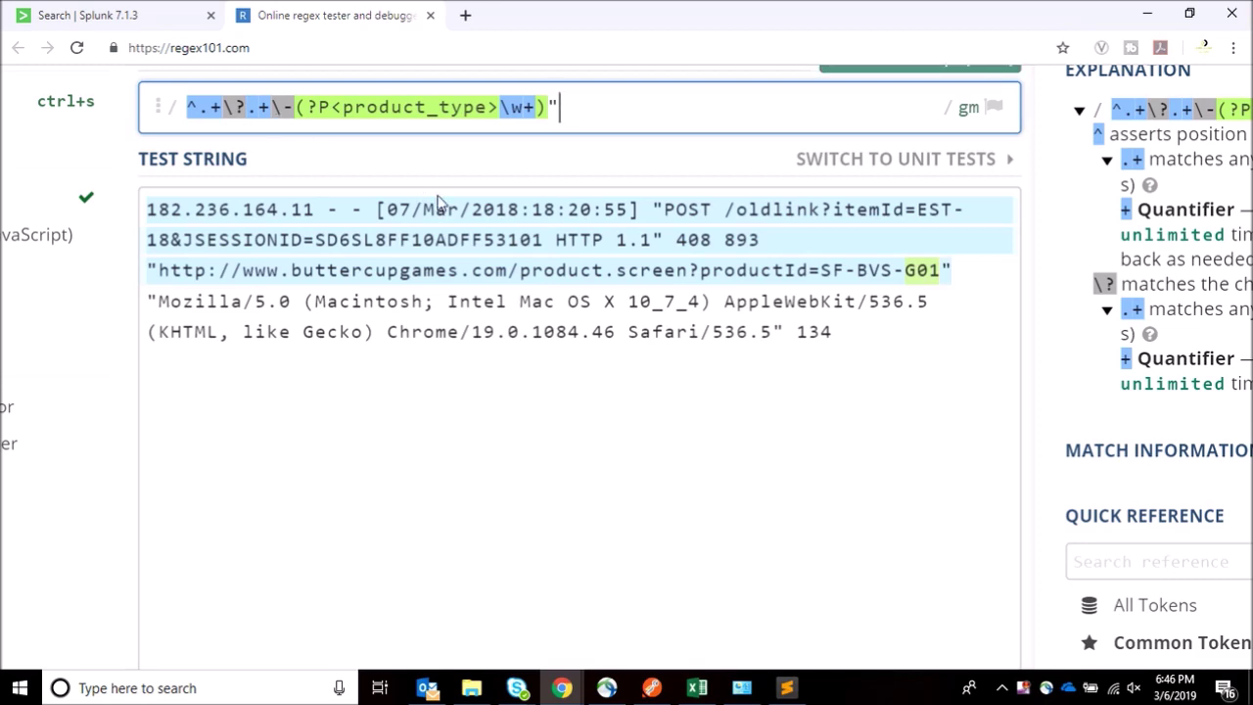
key("ctrl+0")
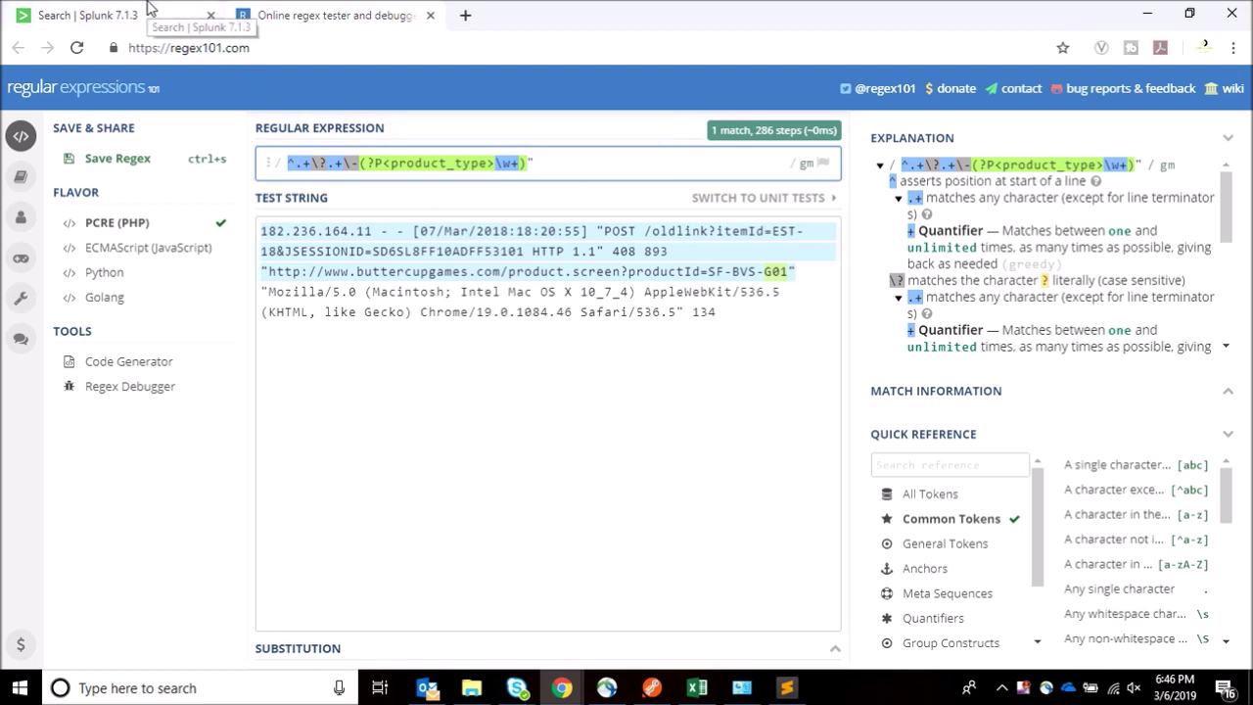
Browse to etc\users\admin\search\local and bring props.conf up in the text editor
left_click(472, 688)
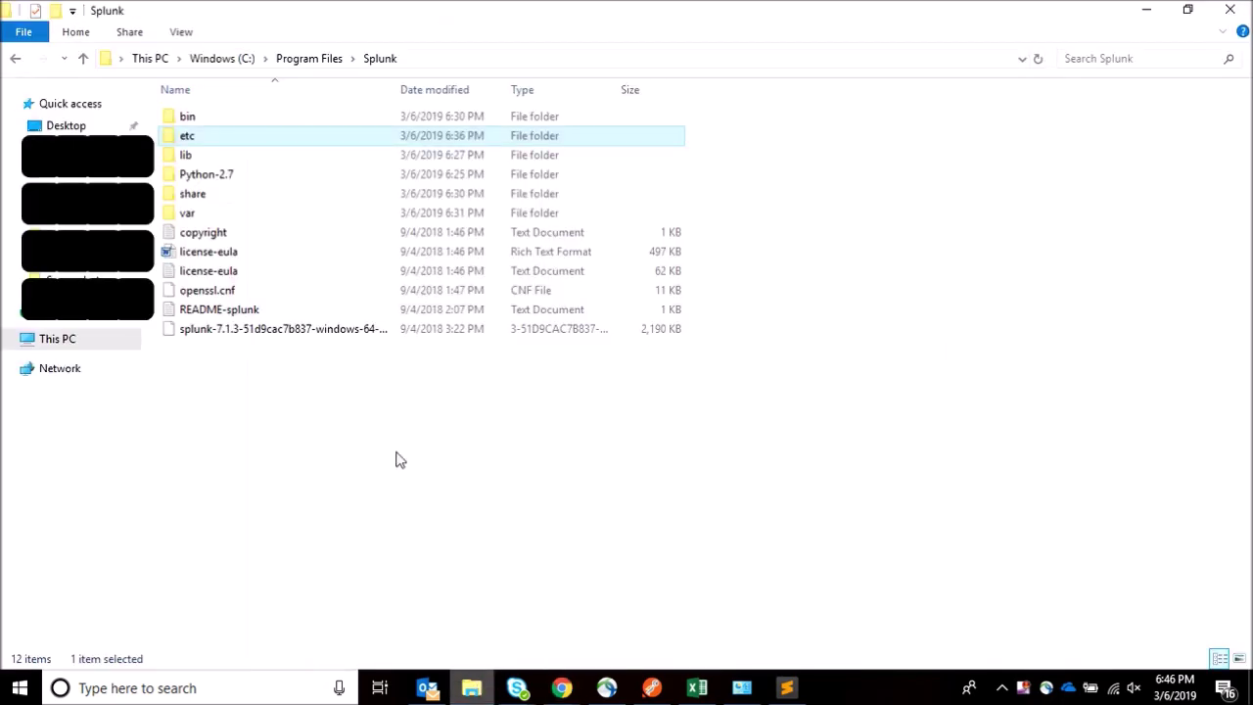
double_click(233, 147)
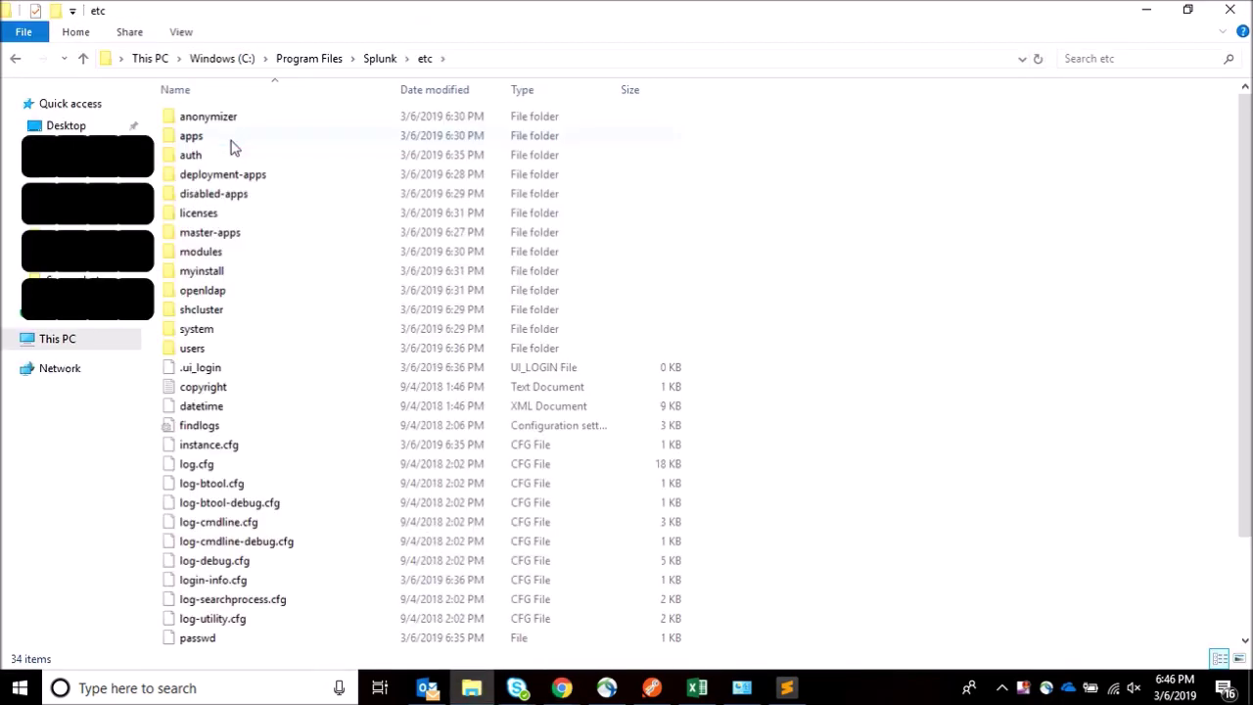
double_click(191, 349)
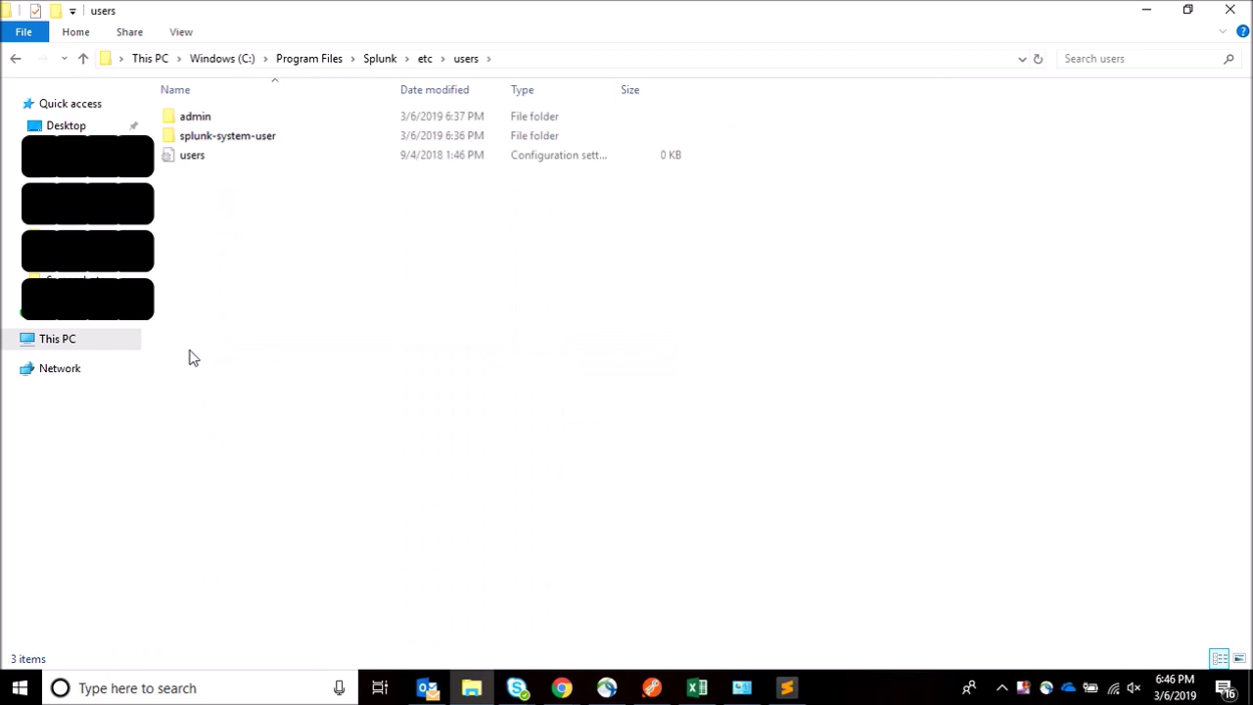
left_click(186, 123)
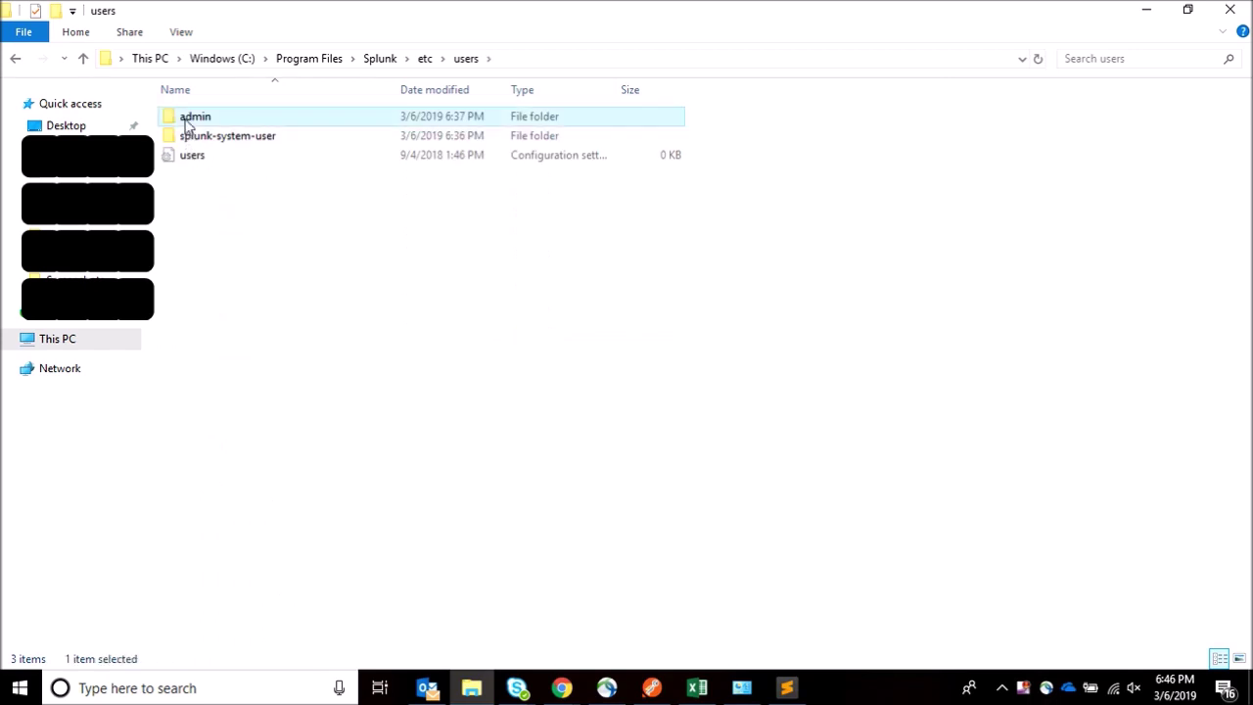
double_click(186, 123)
double_click(188, 121)
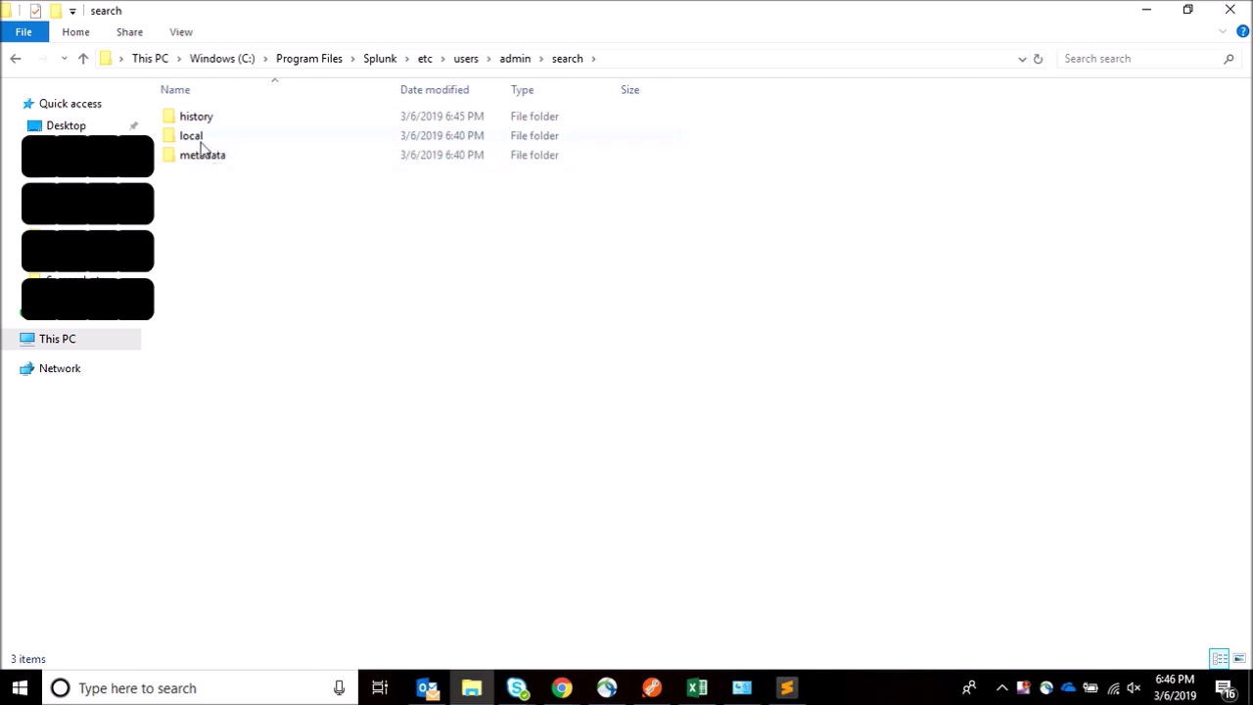
double_click(200, 139)
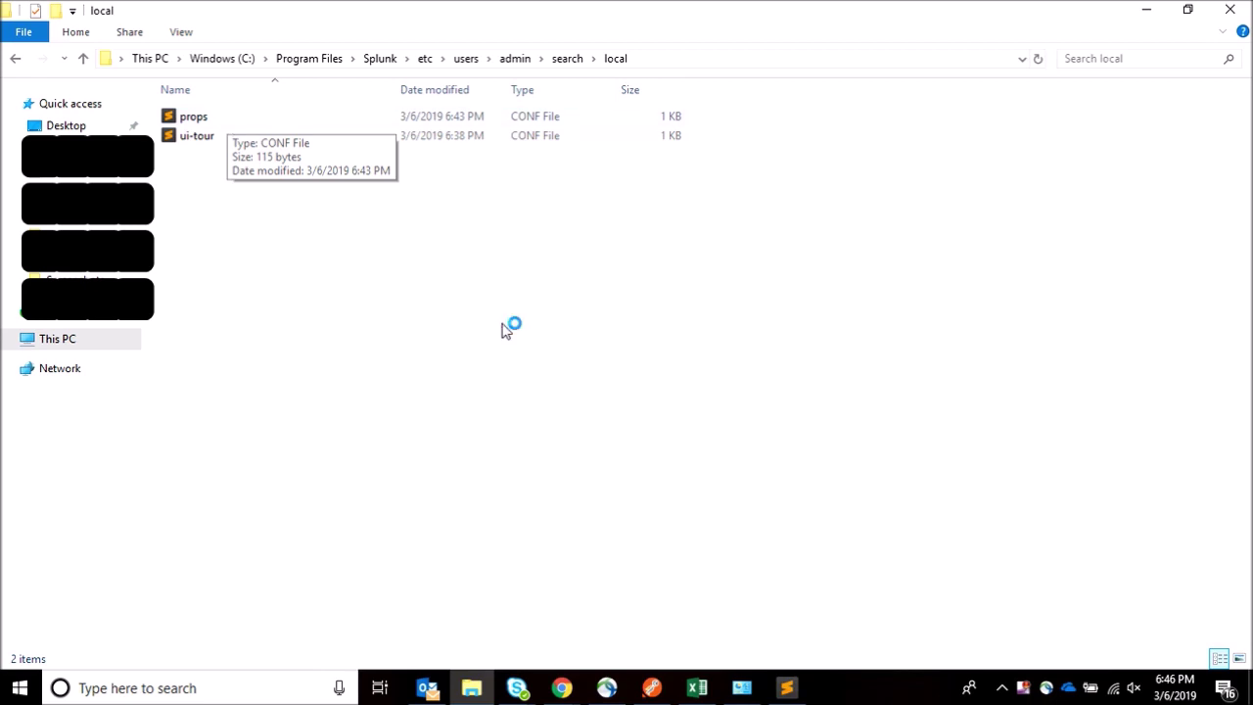
left_click(789, 688)
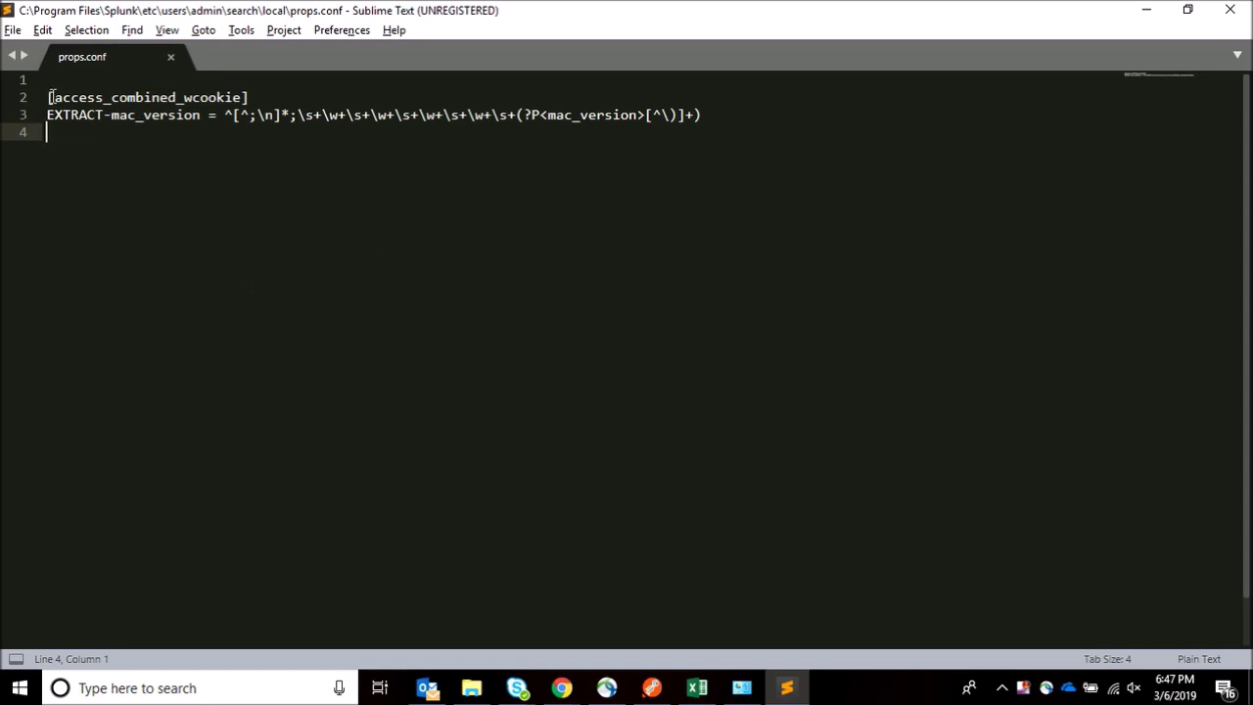
key("alt+Tab")
key("alt+Tab")
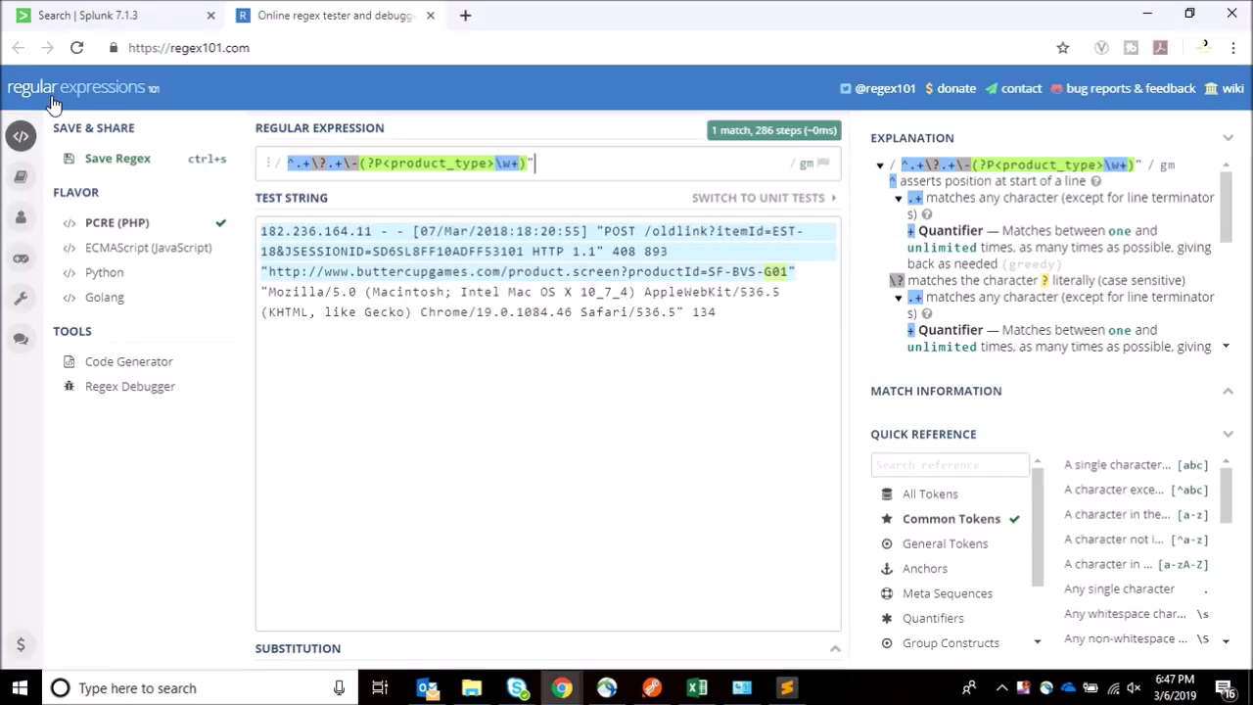
left_click(106, 10)
left_click(45, 338)
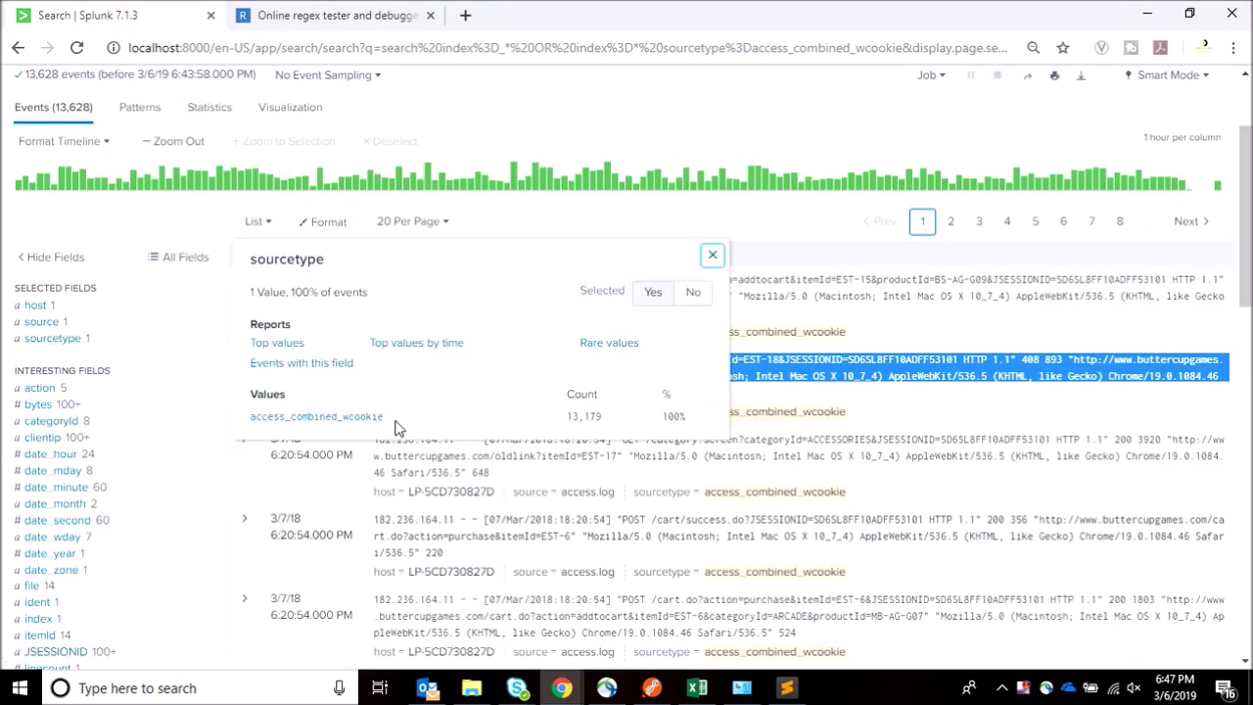
key("alt+Tab")
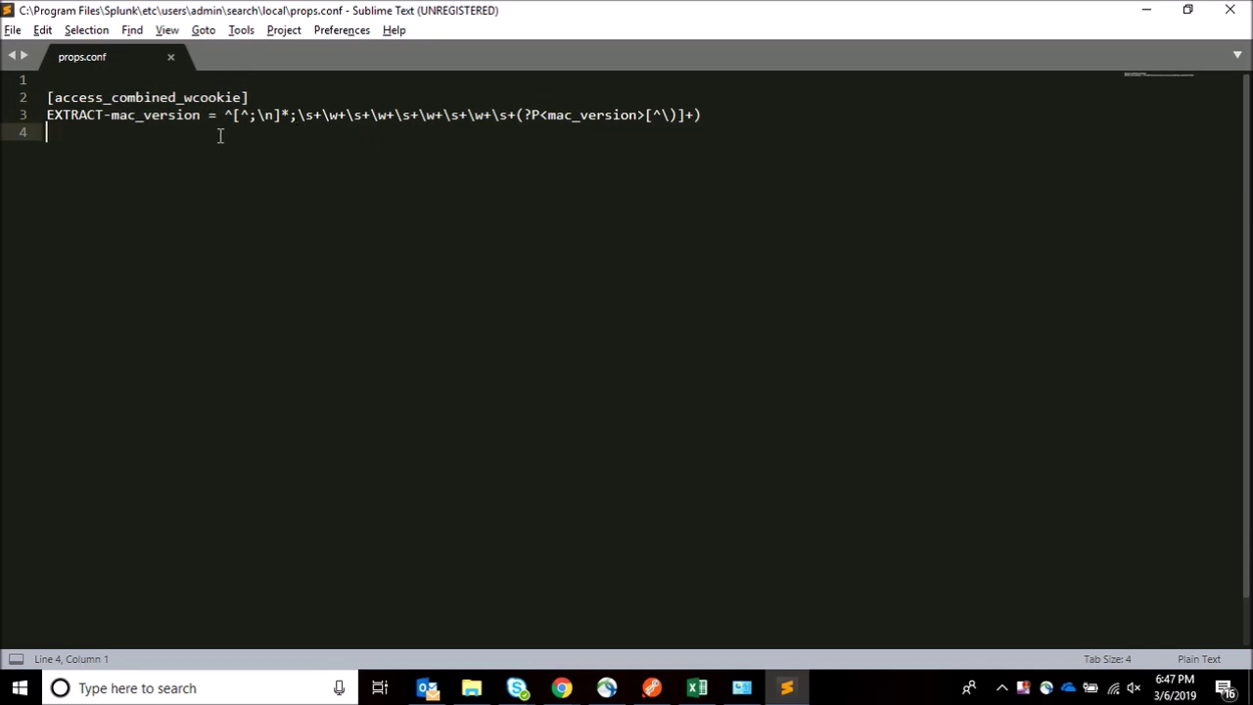
Replace the placeholder sourcetype line with 'EXTRACT-product_type ='
type("[o")
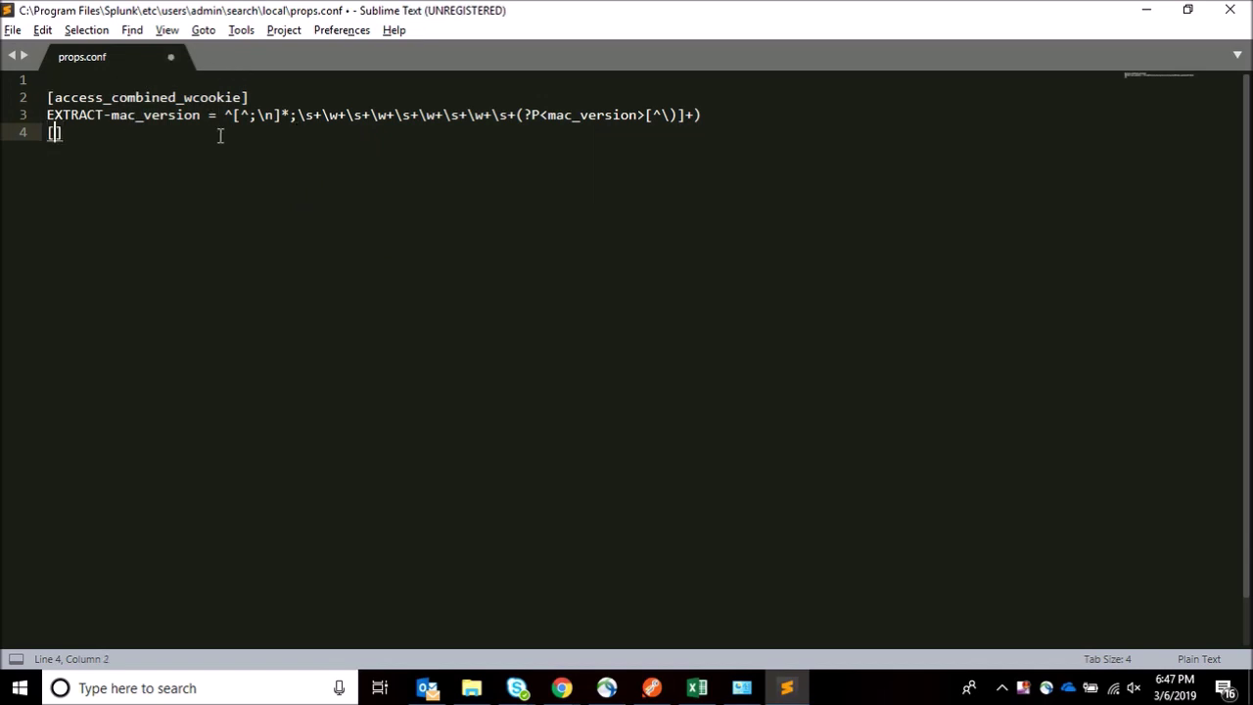
key("BackSpace")
type("your own surce")
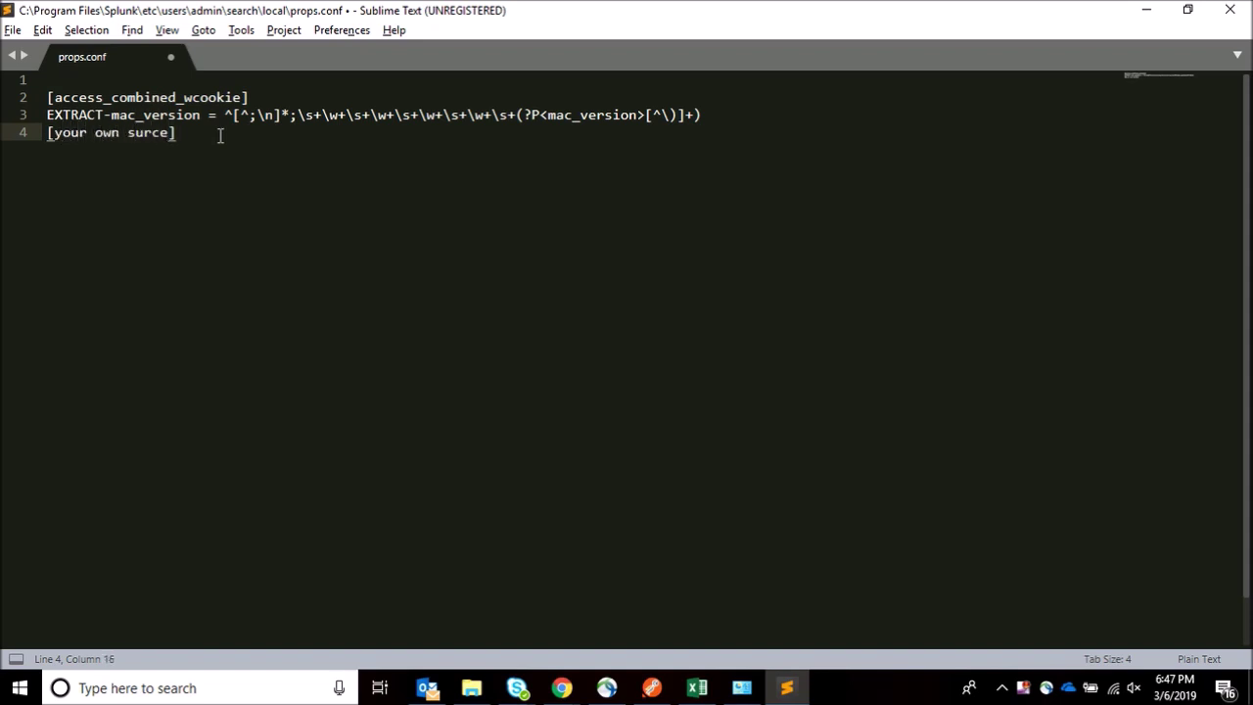
type("type")
key("shift+Home")
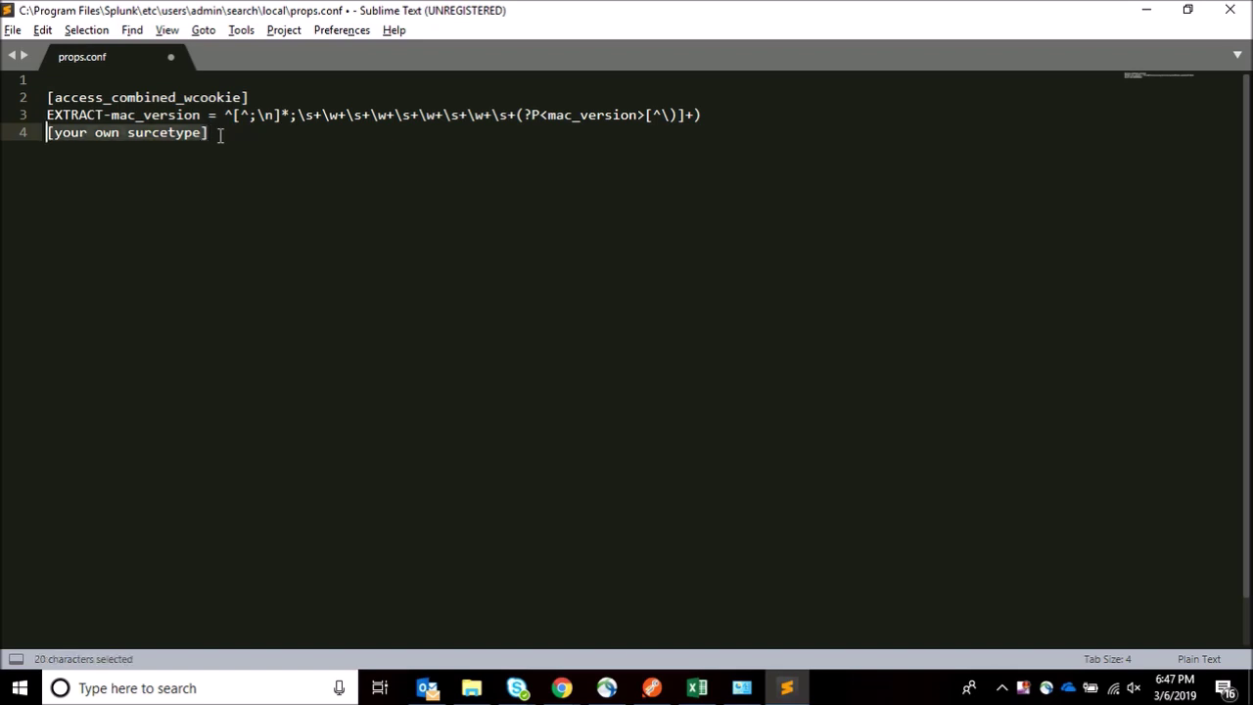
key("BackSpace")
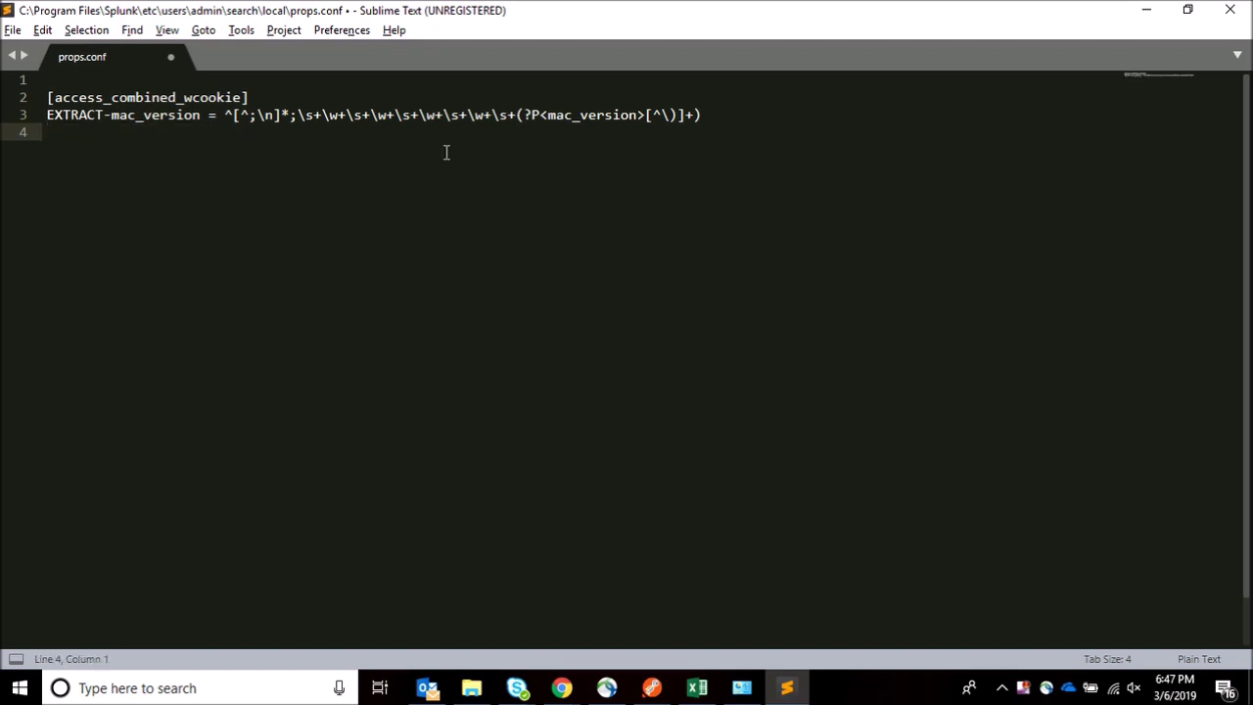
type("EXTRACT-product_type")
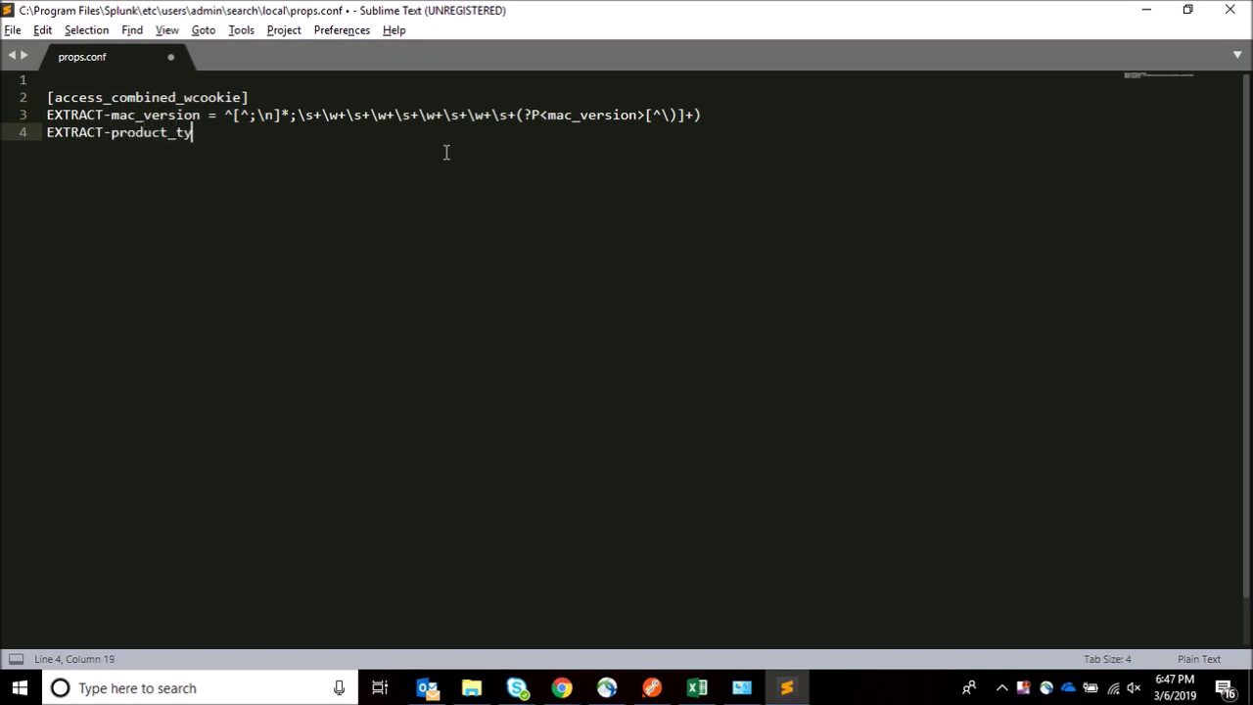
type(" =")
Paste the product_type regex from regex101 after the equals sign and save props.conf
key("alt+Tab")
key("alt+Tab")
type("182.236.164.11 - - [07/Mar/2018:18:20:55] \"POST /oldlink?itemId=EST-18&JSESSIONID=SD6SL8FF10ADFF53101 HTTP 1.1\" 408 893 \"http://www.buttercupgames.com/product.screen?productId=SF-BVS-G01\" \"Mozilla/5.0 (Macintosh; Intel Mac OS X 10_7_4) AppleWebKit/536.5 (KHTML, like Gecko) Chrome/19.0.1084.46 Safari/536.5\" 134")
key("ctrl+z")
key("alt+Tab")
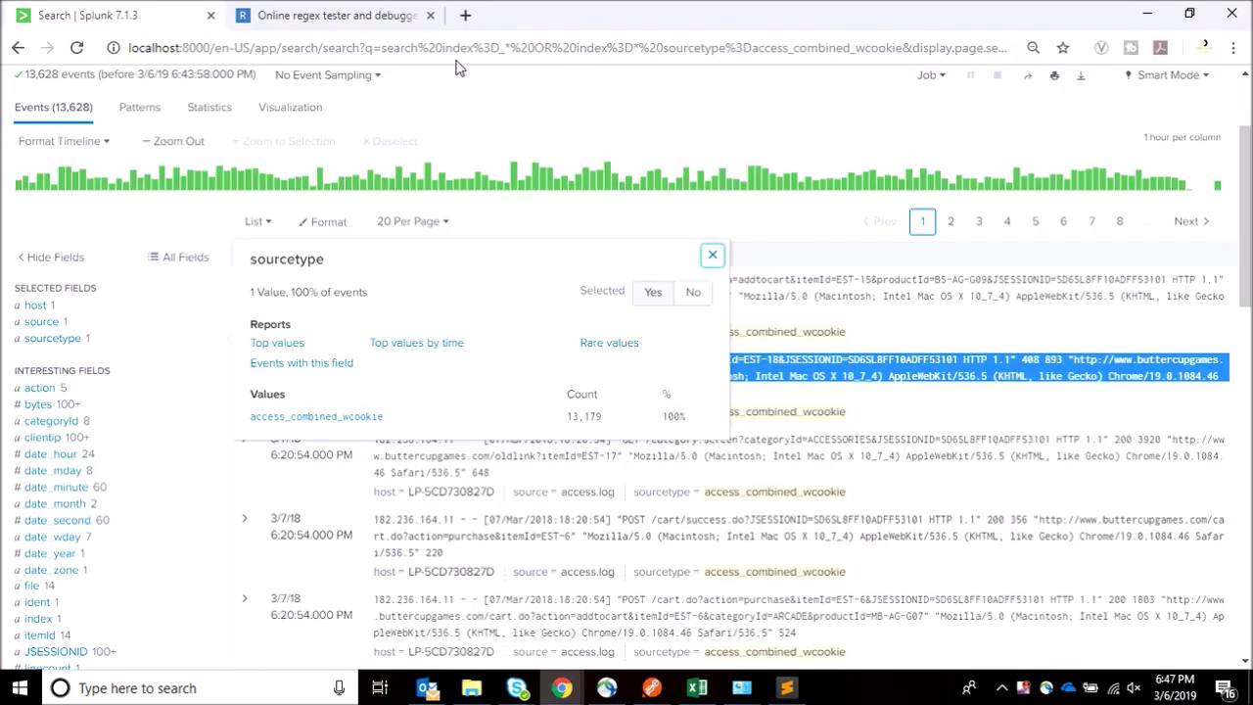
left_click(333, 14)
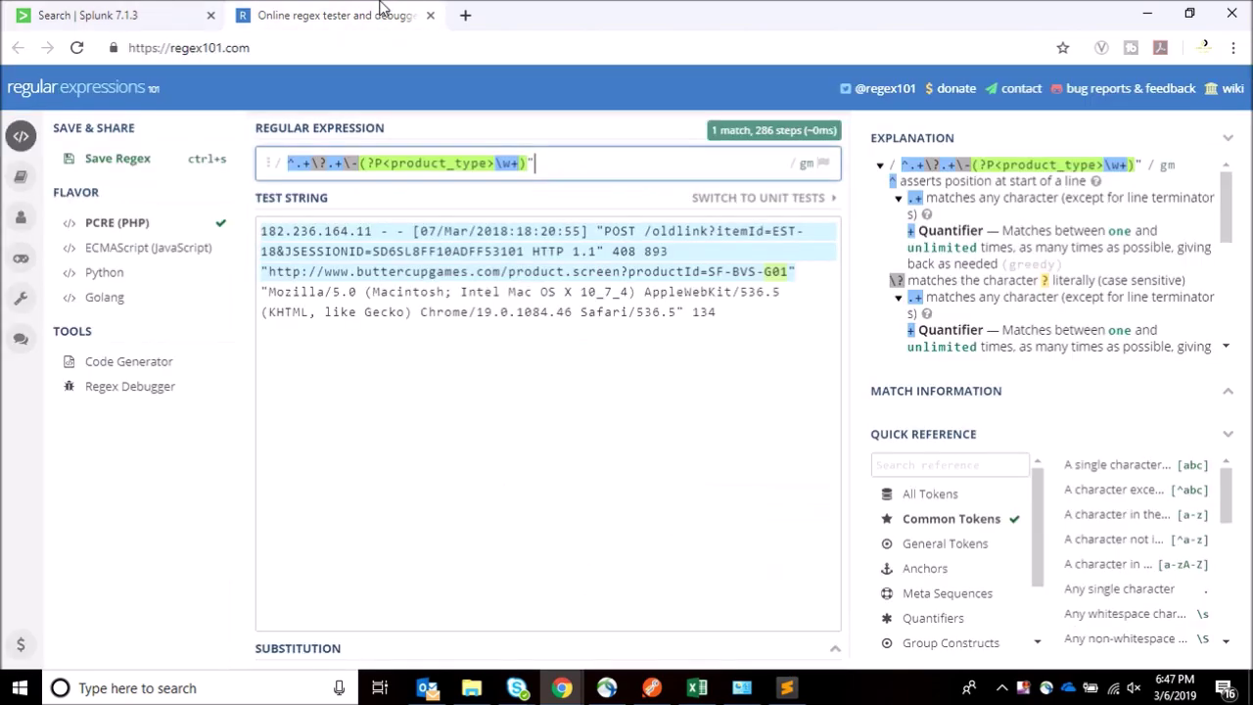
triple_click(557, 162)
key("ctrl+c")
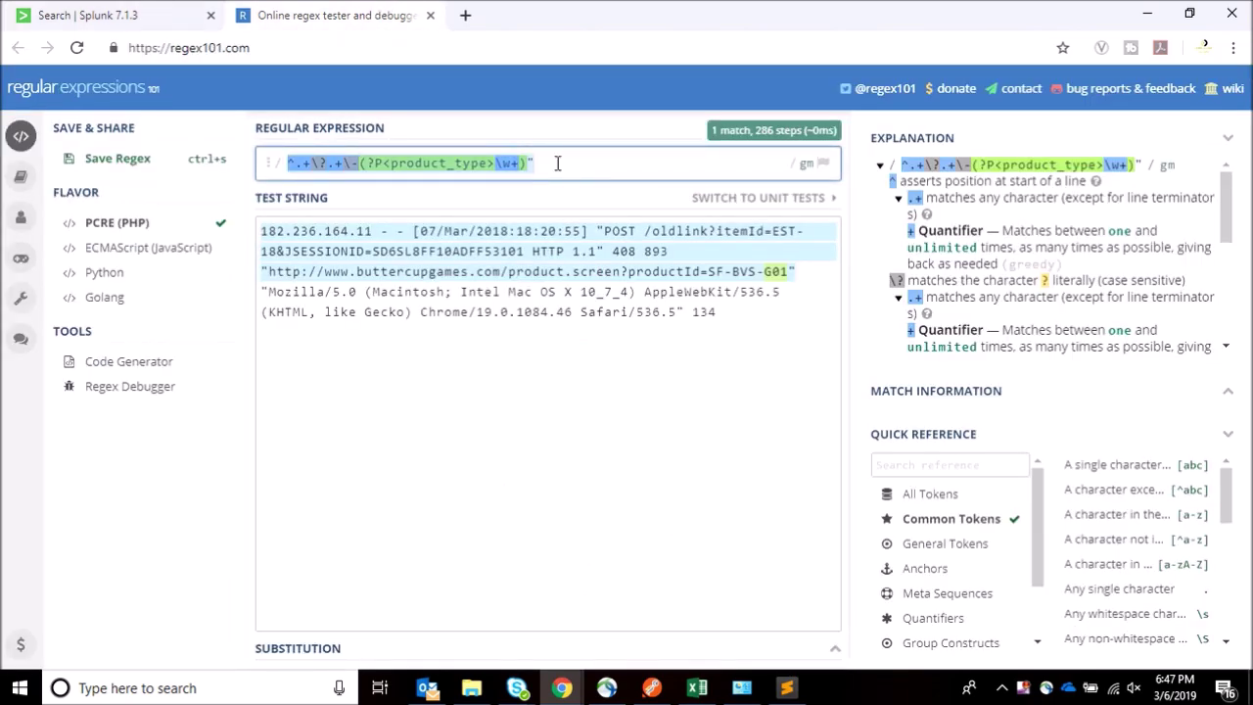
key("alt+Tab")
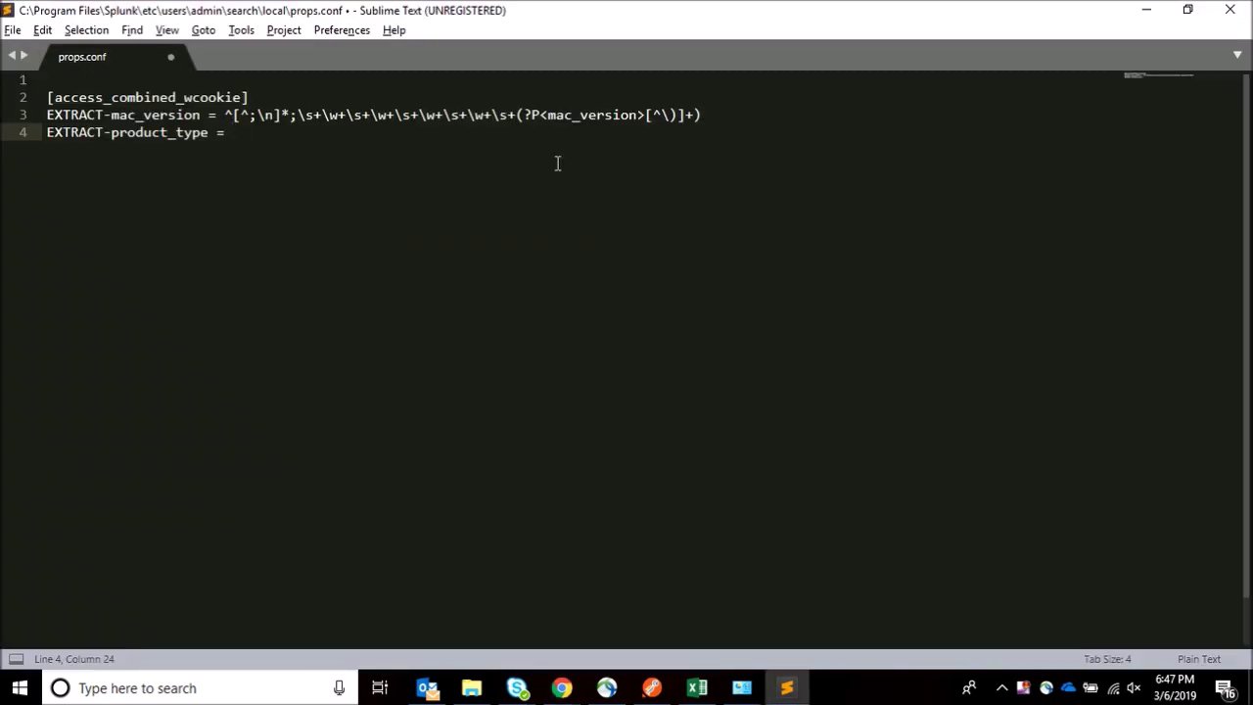
key("ctrl+v")
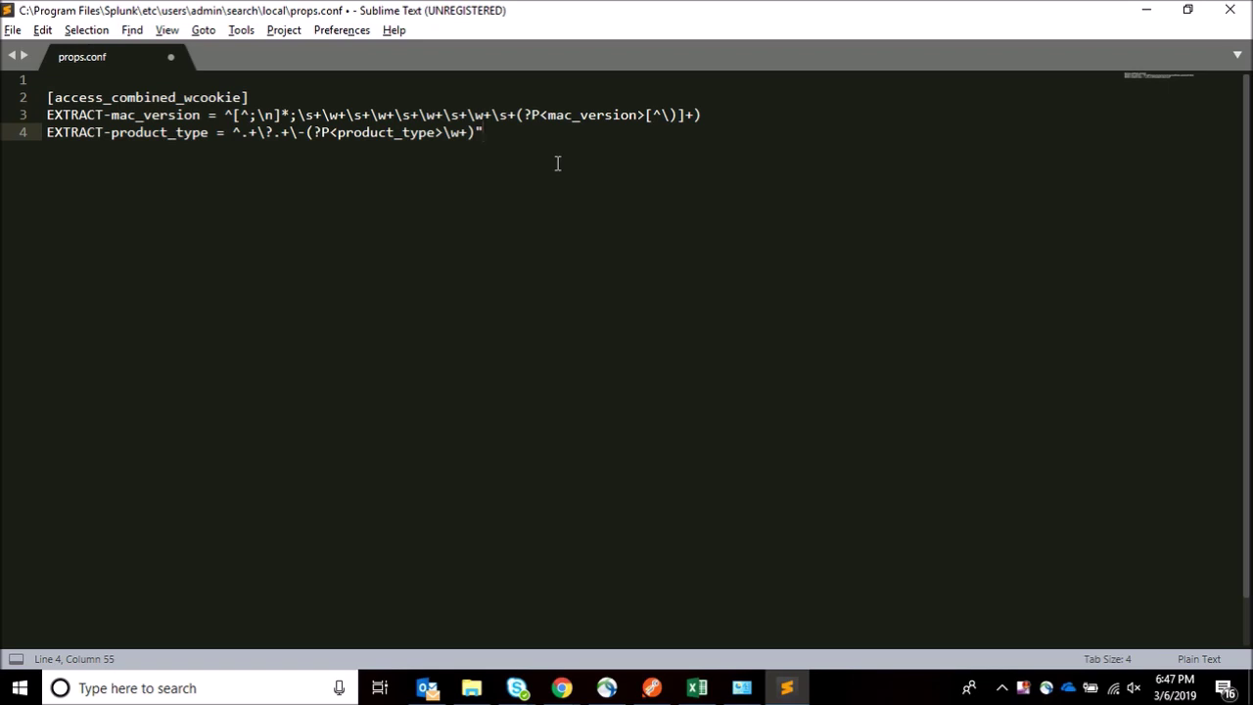
key("ctrl+s")
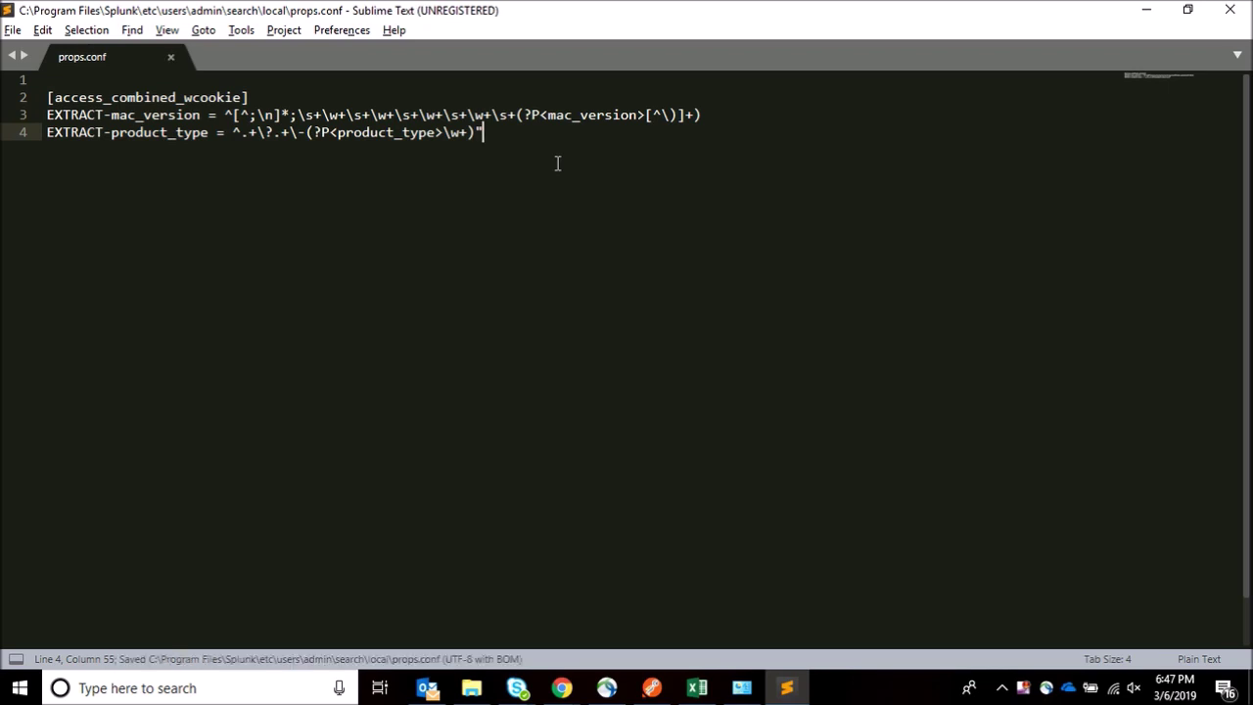
key("alt+Tab")
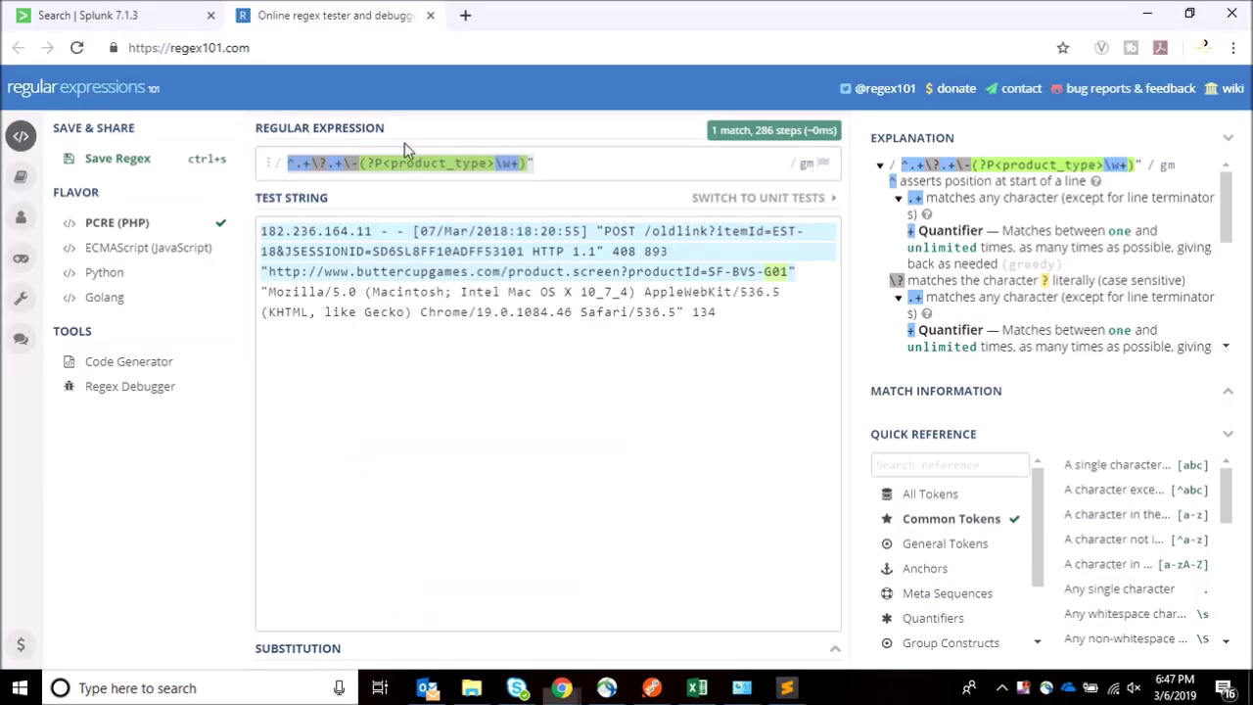
Rerun the access_combined_wcookie search to pick up the new extraction
left_click(125, 12)
left_click(711, 258)
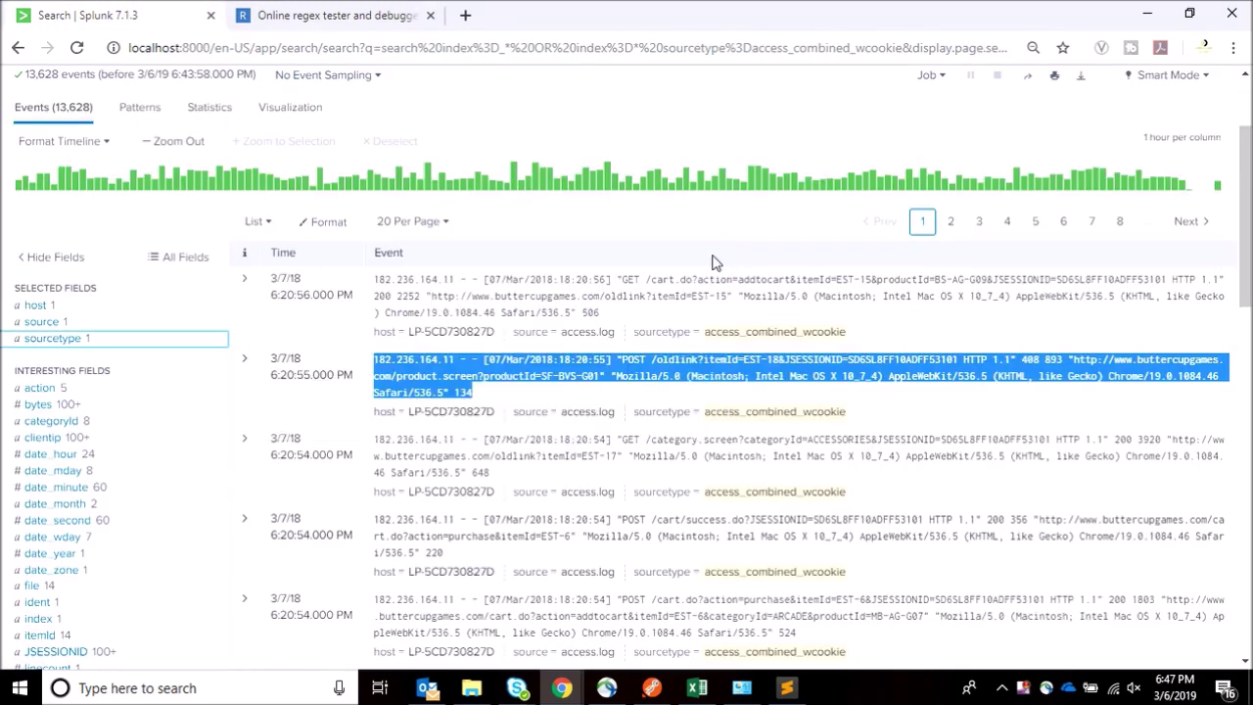
scroll(19, 465, "down", 5)
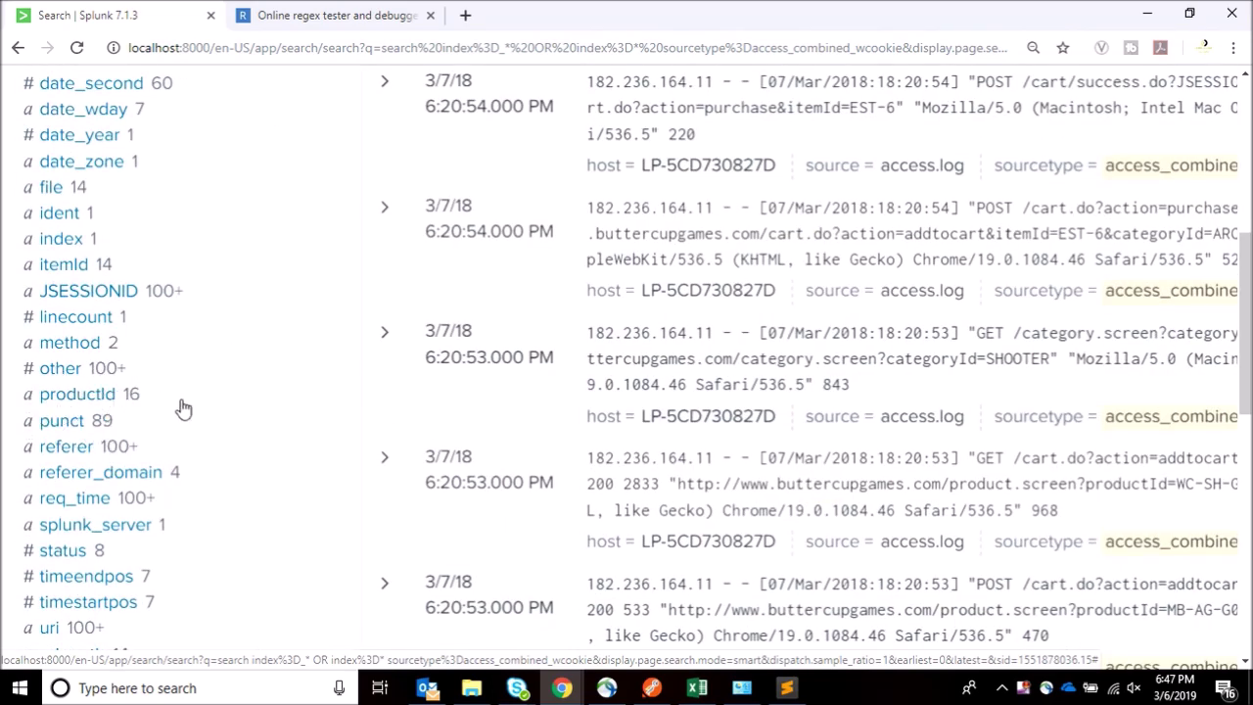
key("ctrl+minus")
scroll(1099, 237, "up", 10)
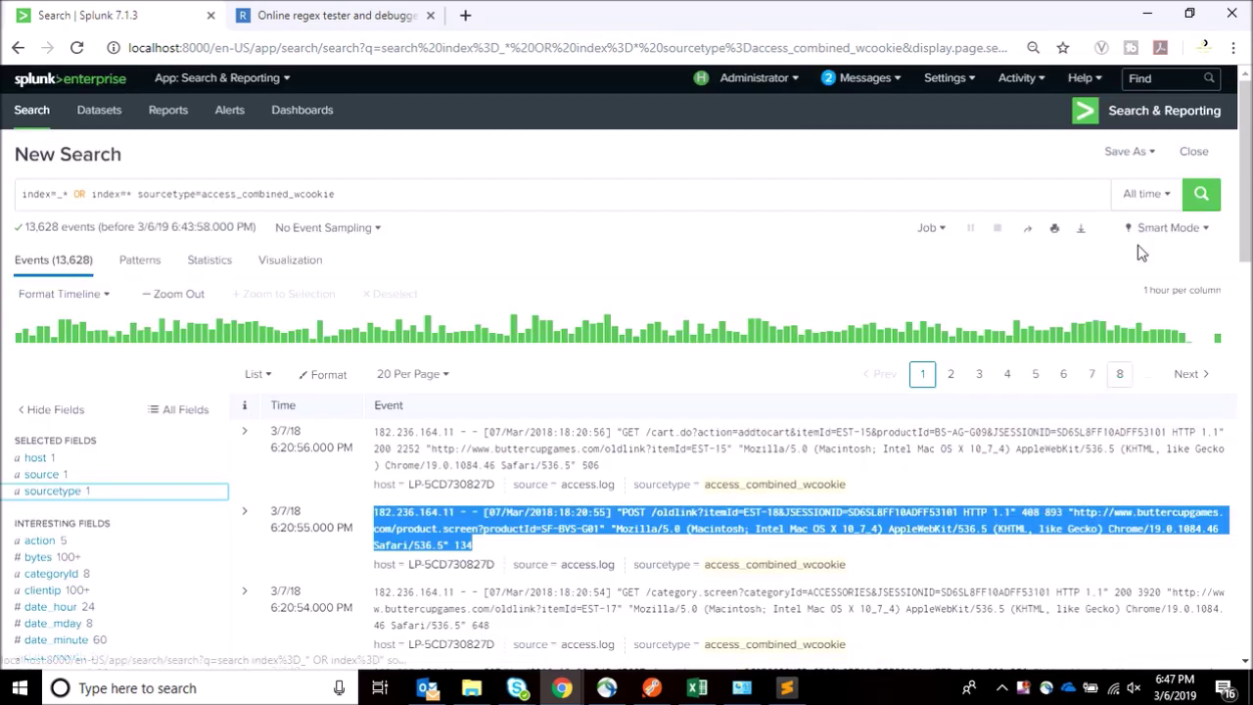
left_click(1219, 194)
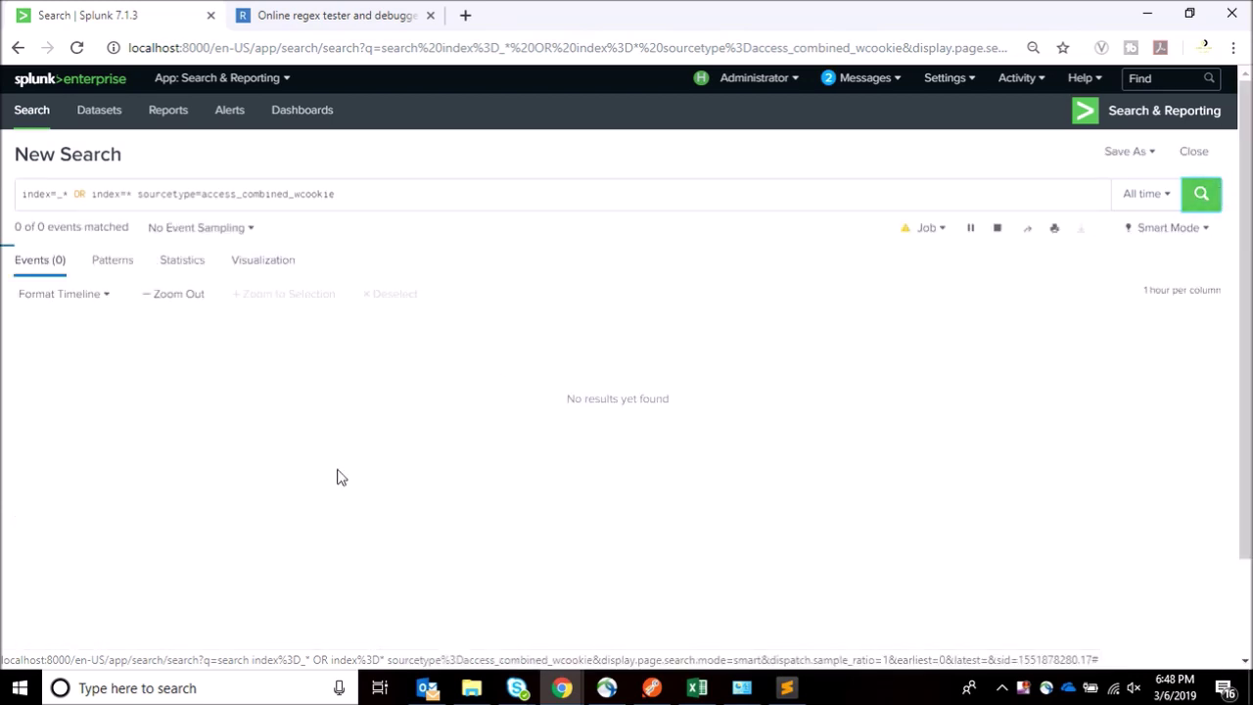
View the product_type field's summary showing its 28 values
scroll(78, 408, "down", 5)
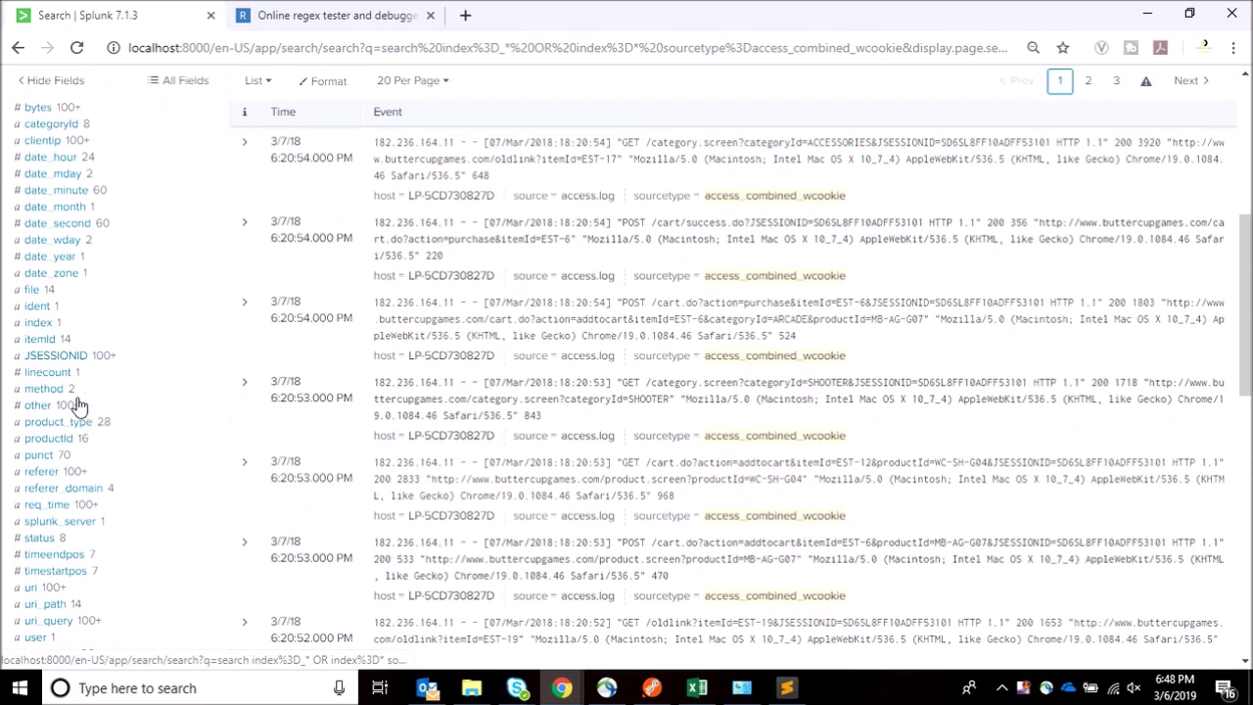
scroll(78, 406, "up", 6, "ctrl")
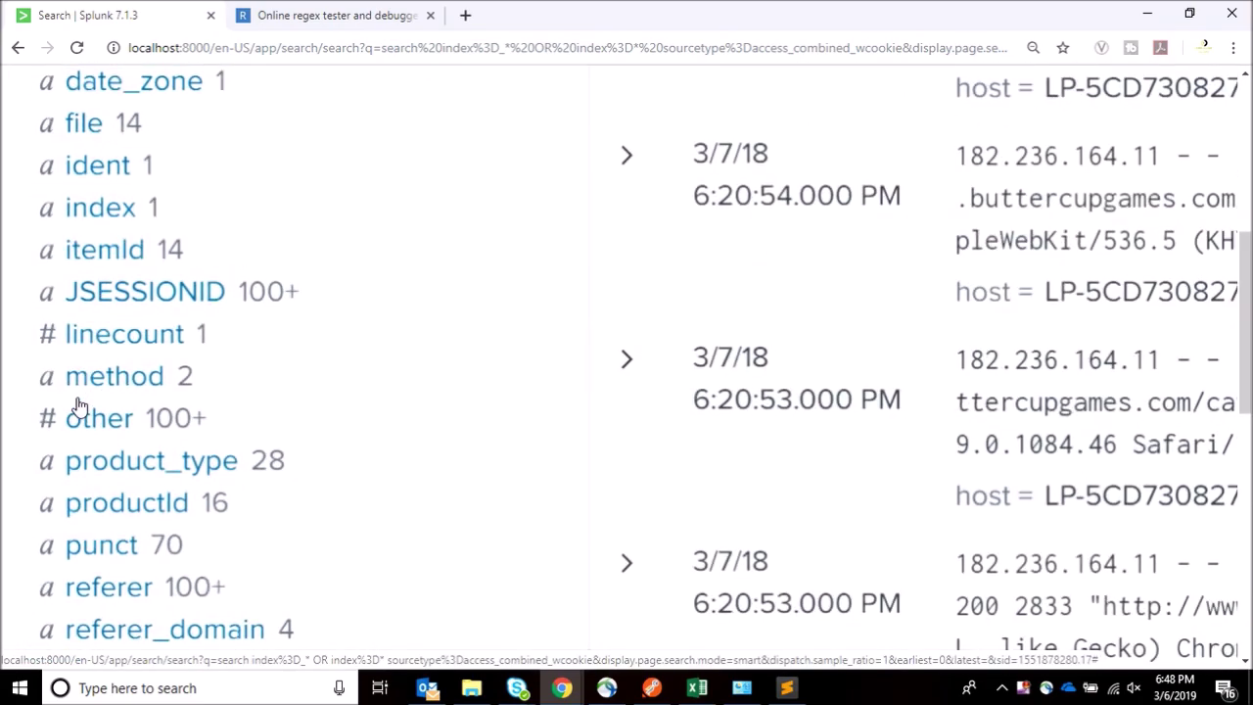
scroll(179, 469, "down", 6, "ctrl")
left_click(183, 467)
scroll(183, 467, "down", 2)
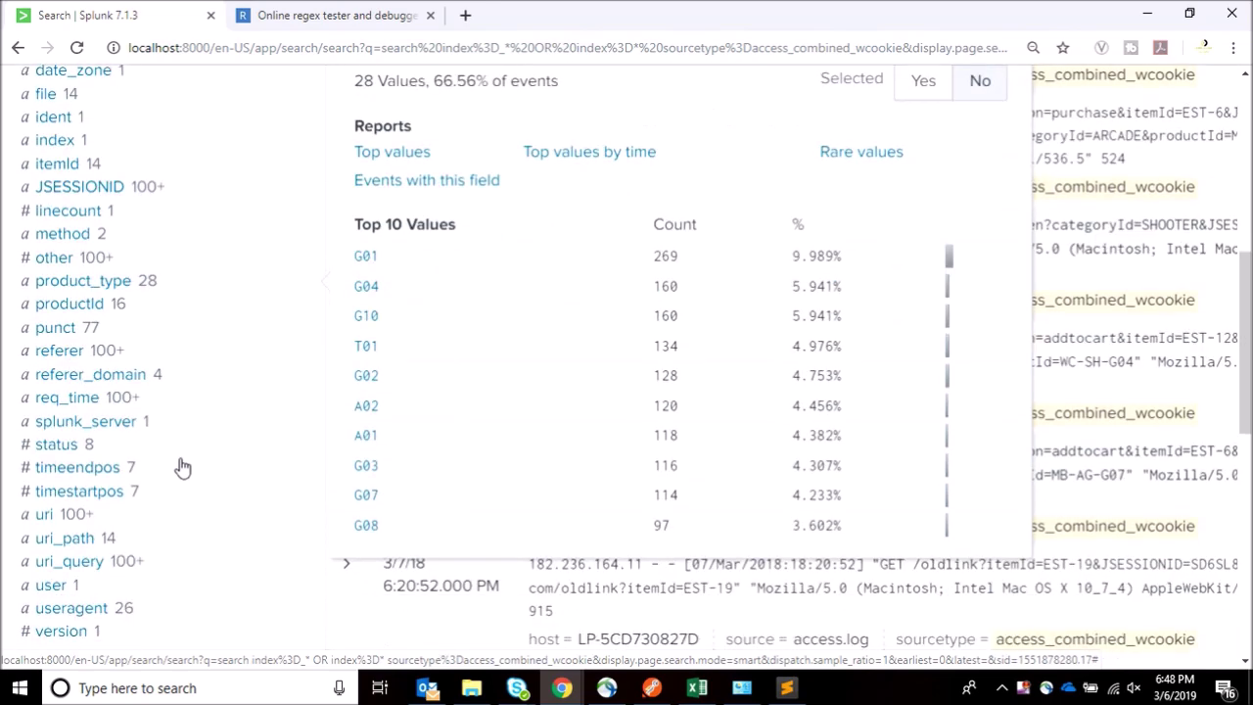
scroll(183, 467, "down", 3, "ctrl")
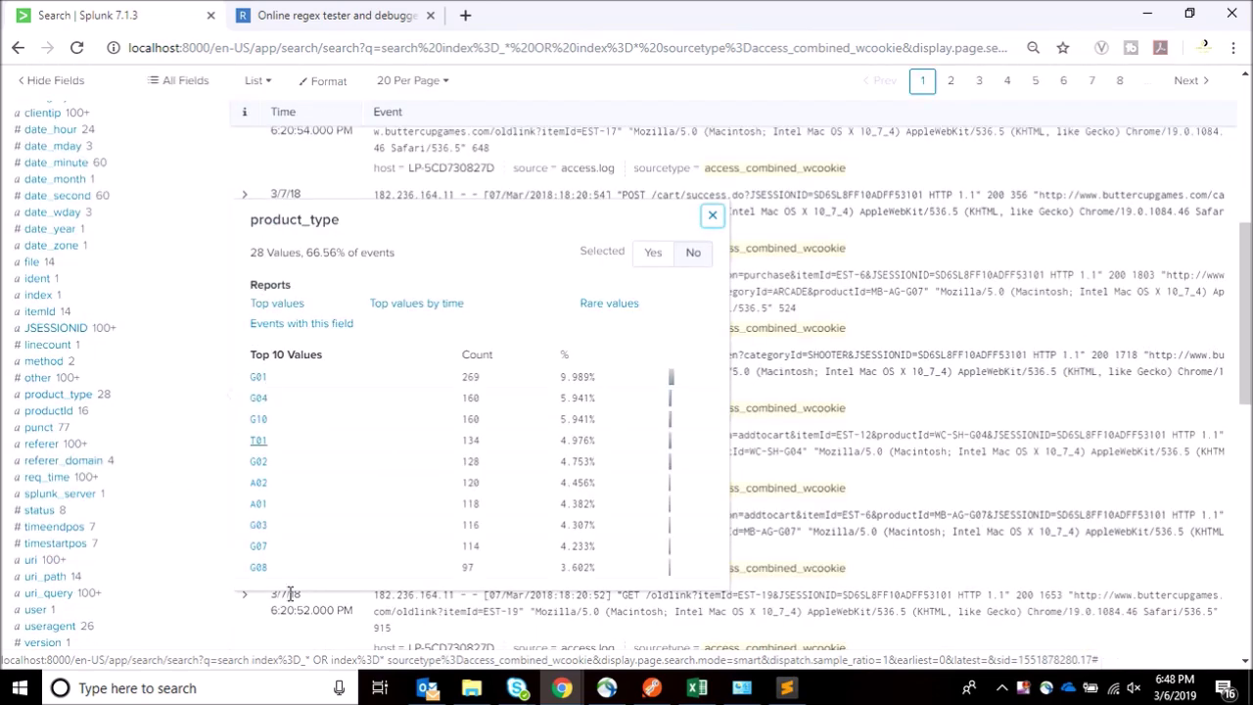
scroll(468, 274, "up", 5)
Append |table product_type to the search, fixing the typo, and run it
left_click(450, 193)
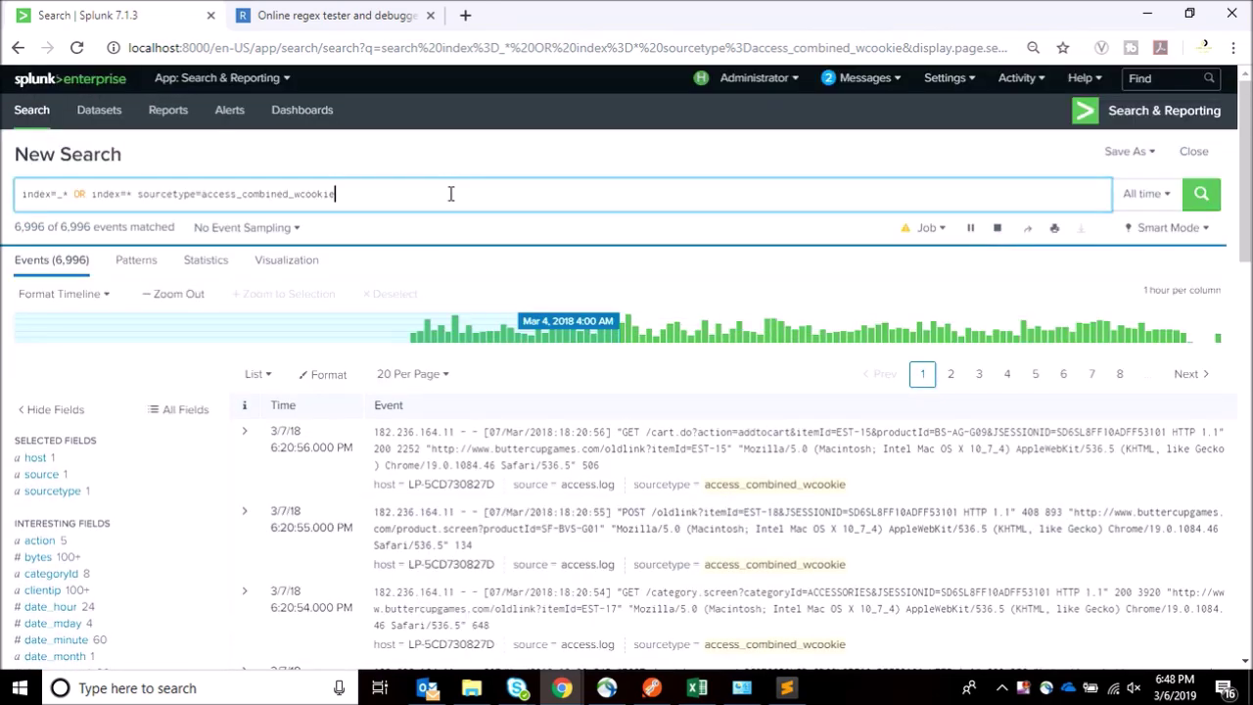
type("|table ")
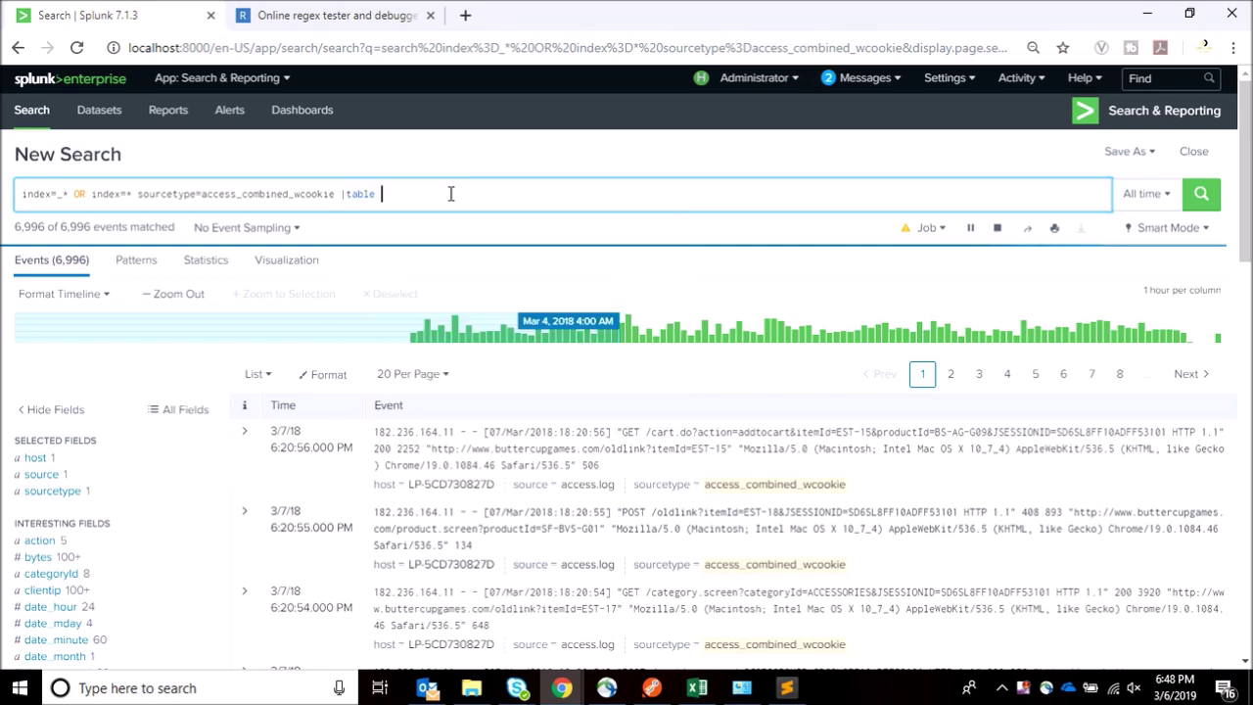
type("product_")
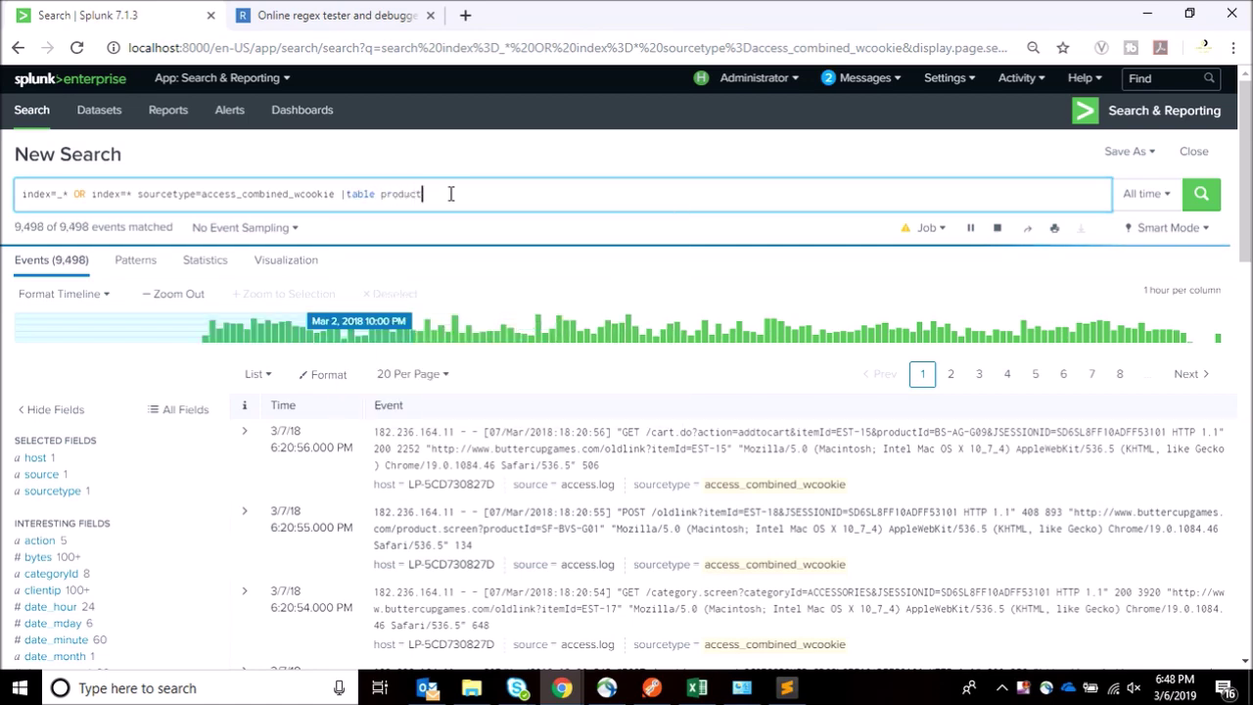
type("tye")
key("Return")
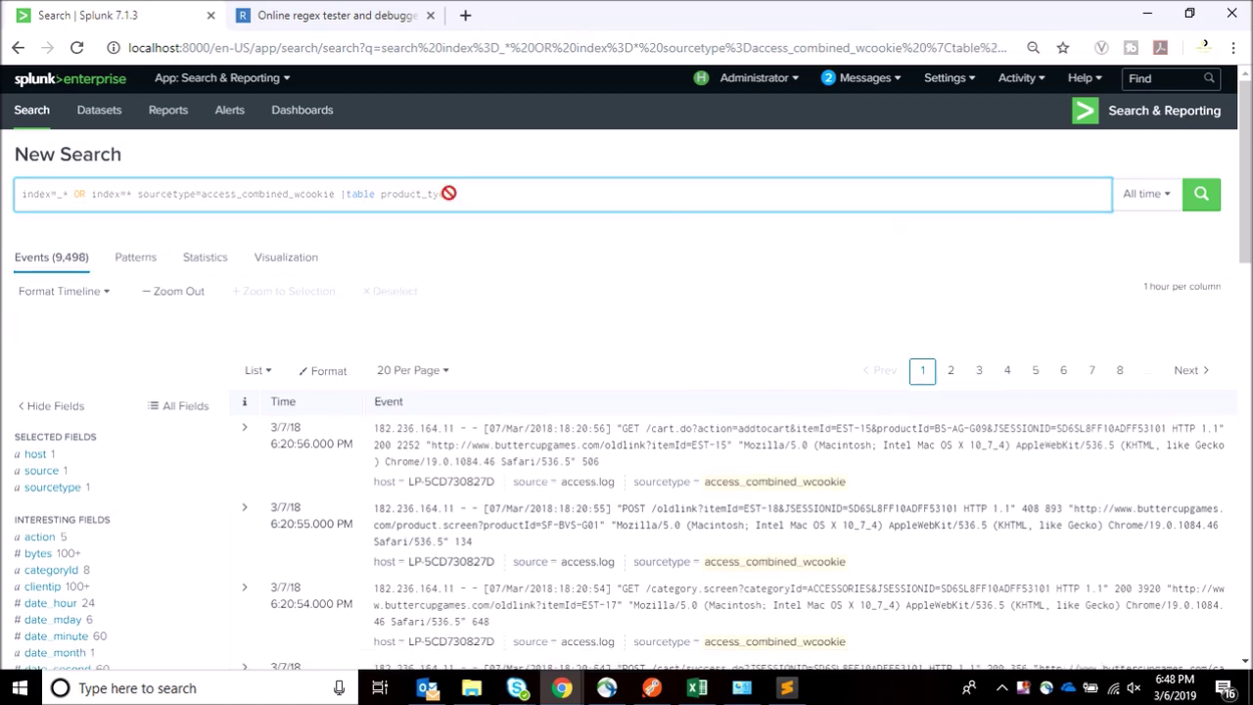
key("BackSpace")
type("p")
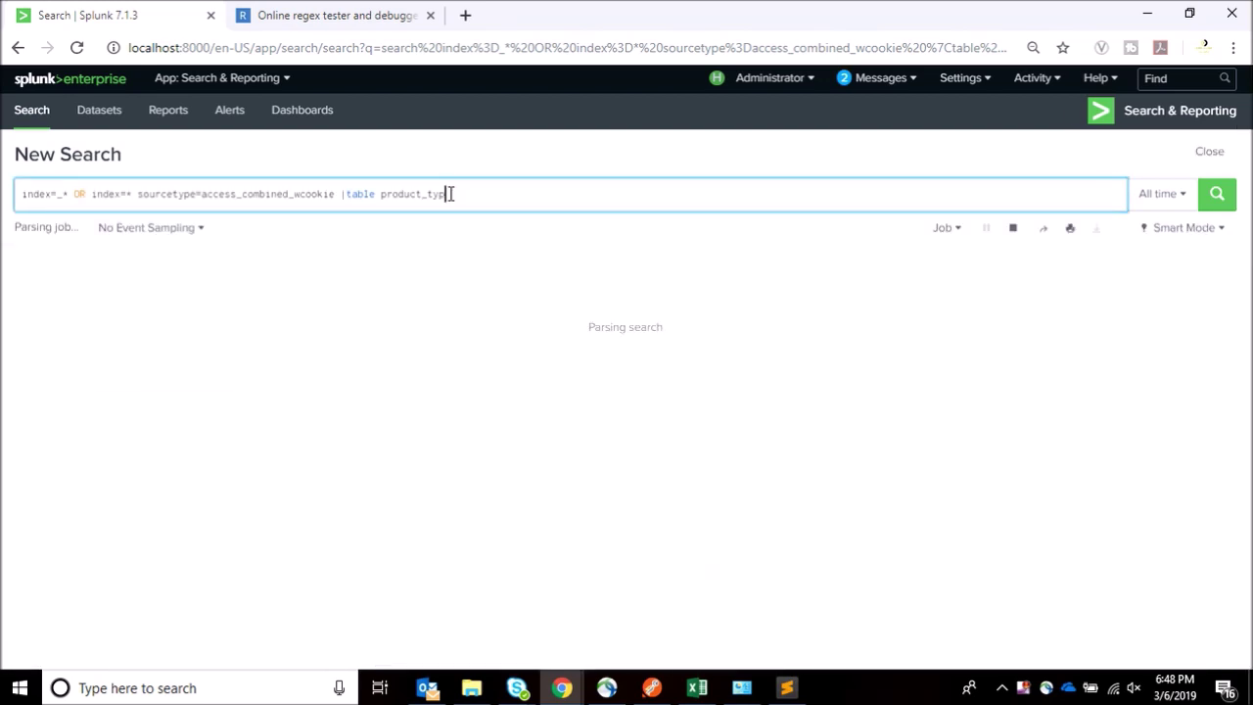
key("Return")
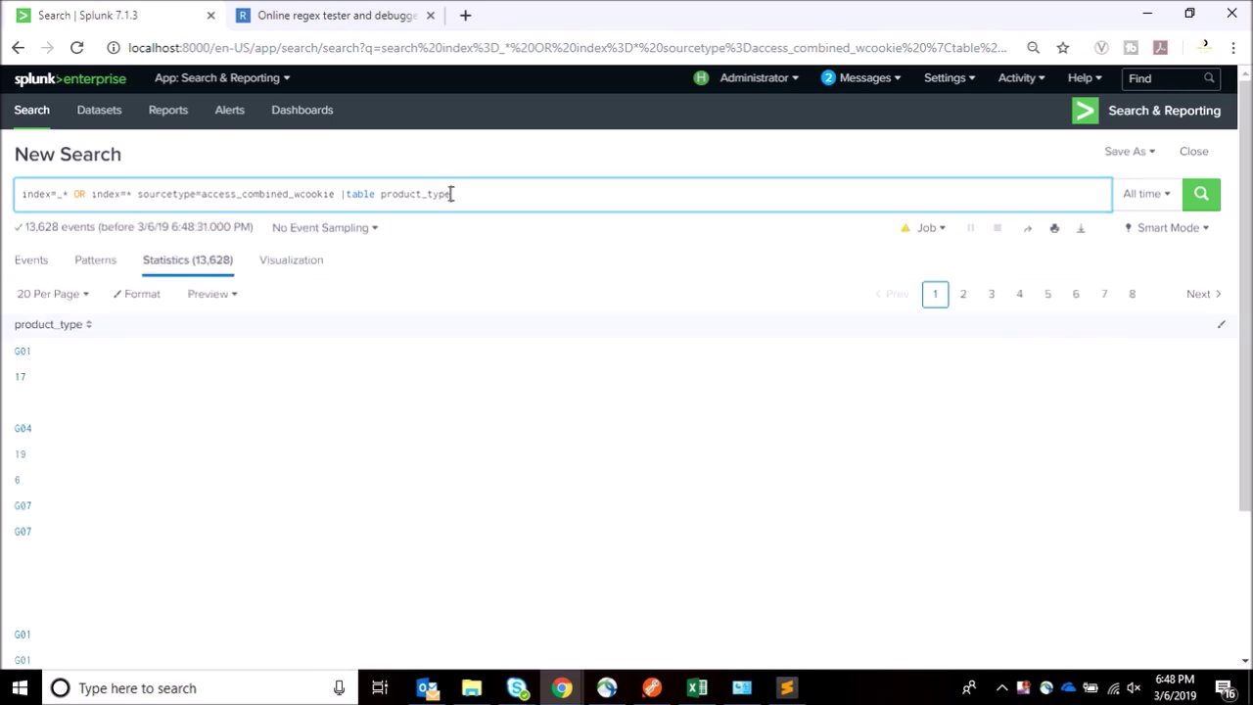
scroll(107, 487, "down", 3)
scroll(117, 518, "up", 3)
Bring props.conf back up in Sublime Text
left_click(784, 685)
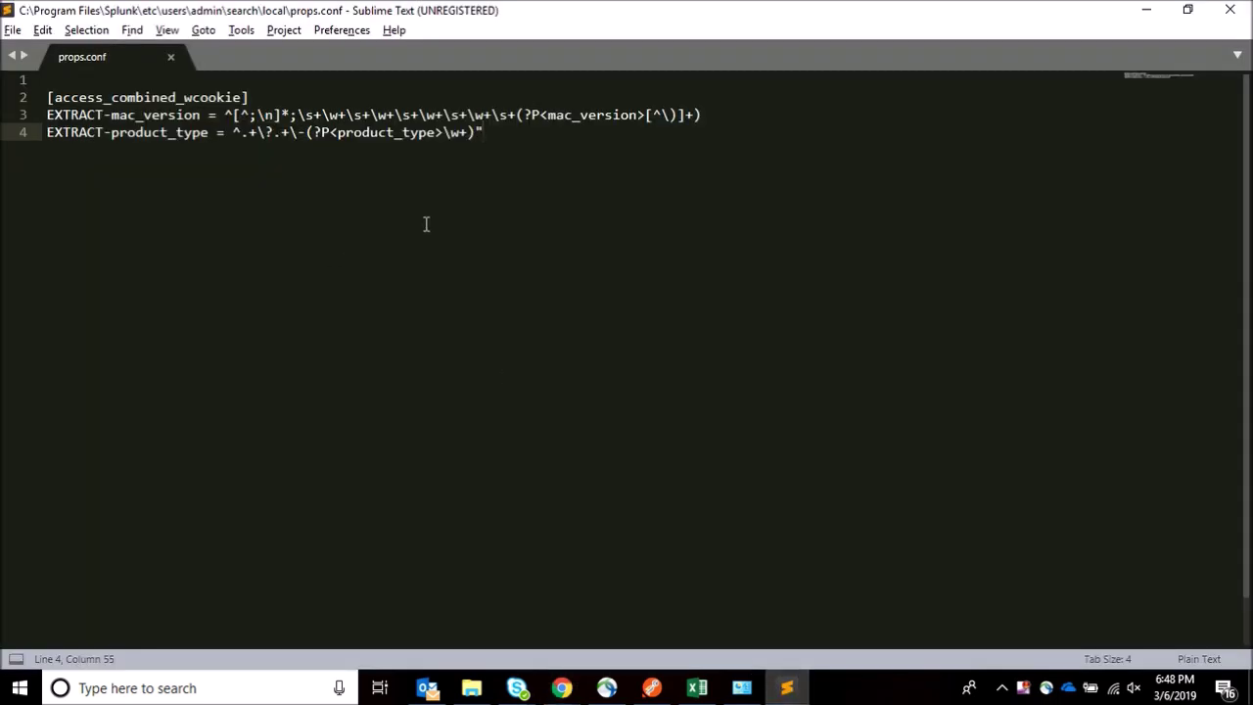